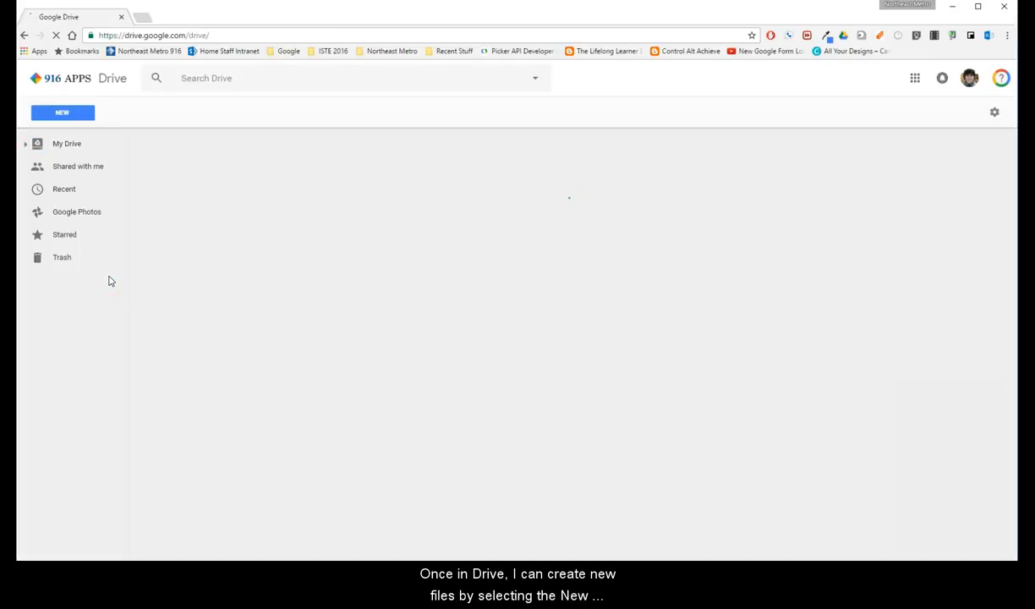
click(63, 115)
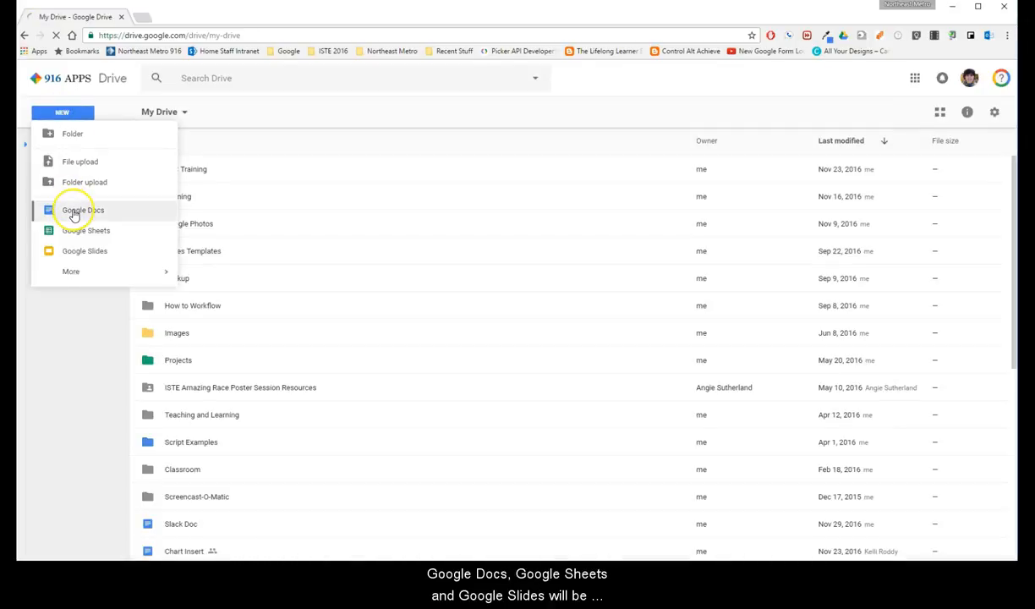
click(81, 252)
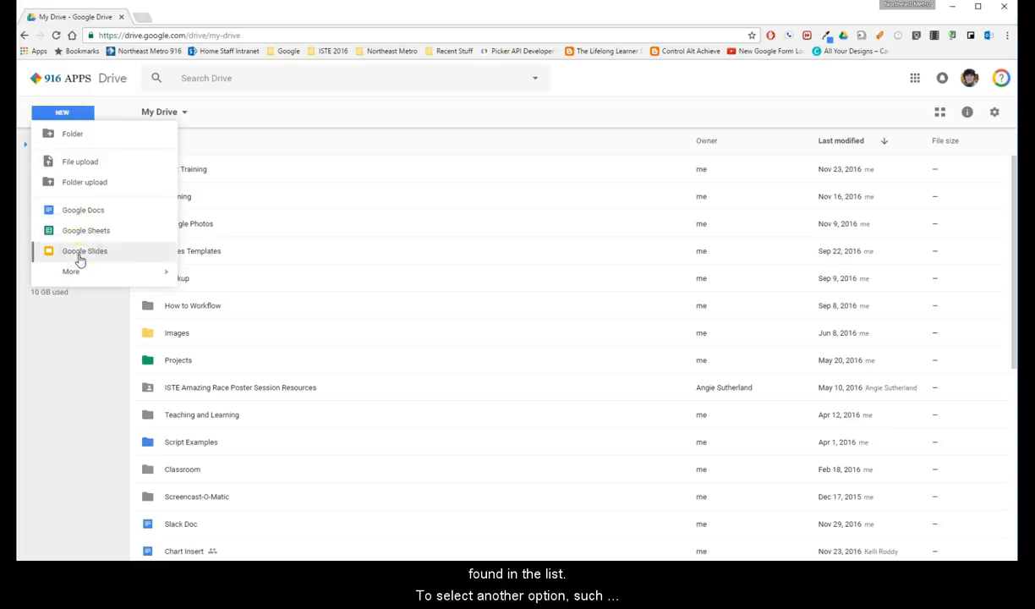
click(91, 277)
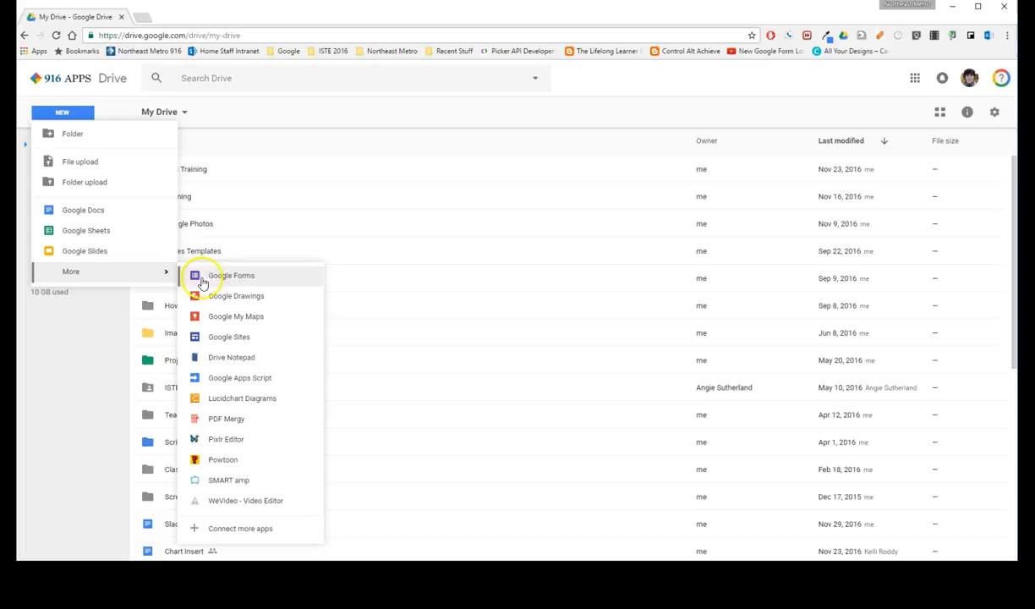
click(63, 115)
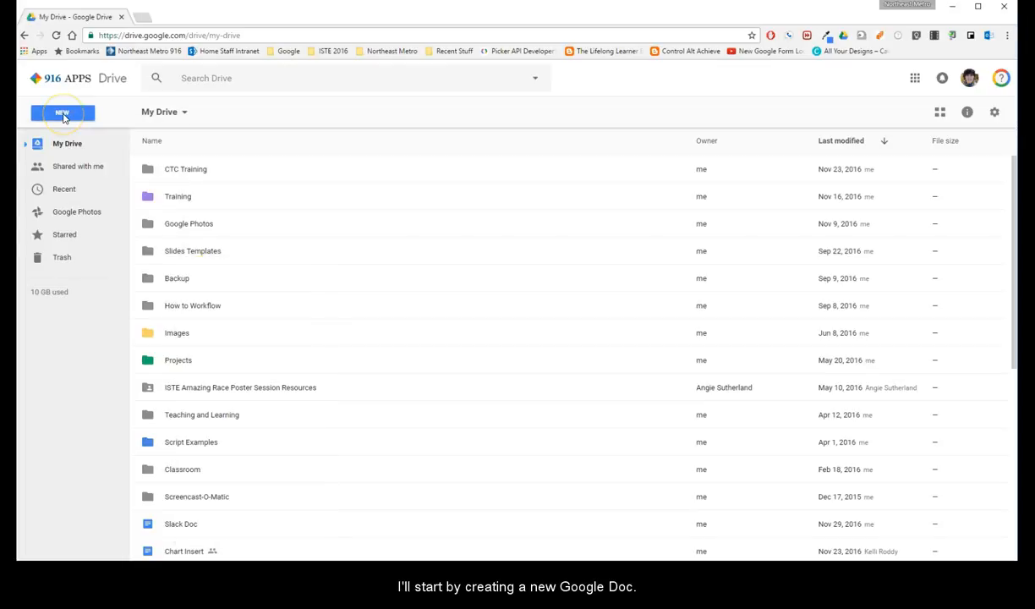
Create a new Google Docs document and name it "Training List"
click(63, 115)
click(78, 213)
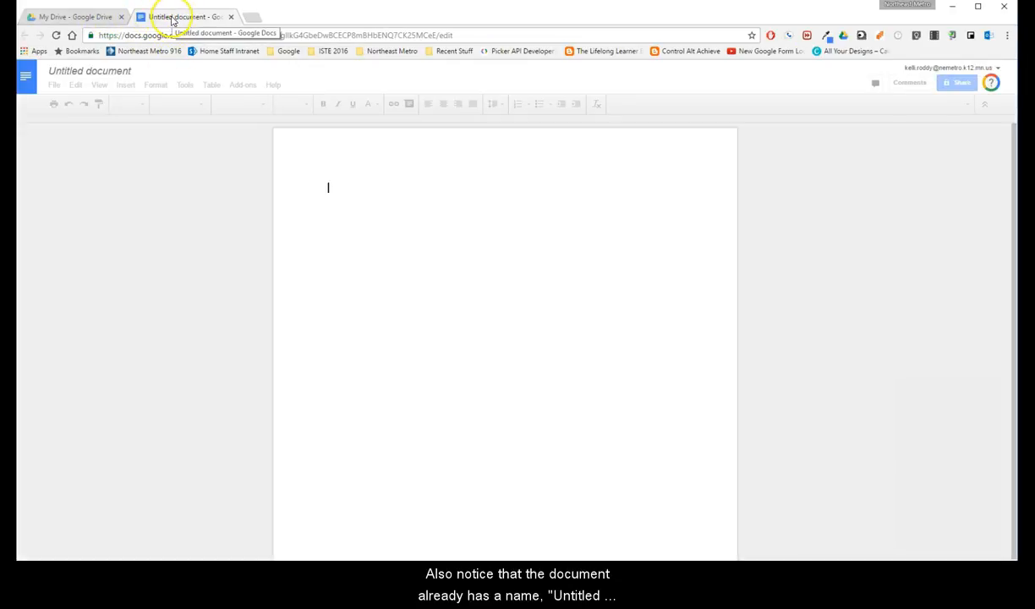
click(95, 72)
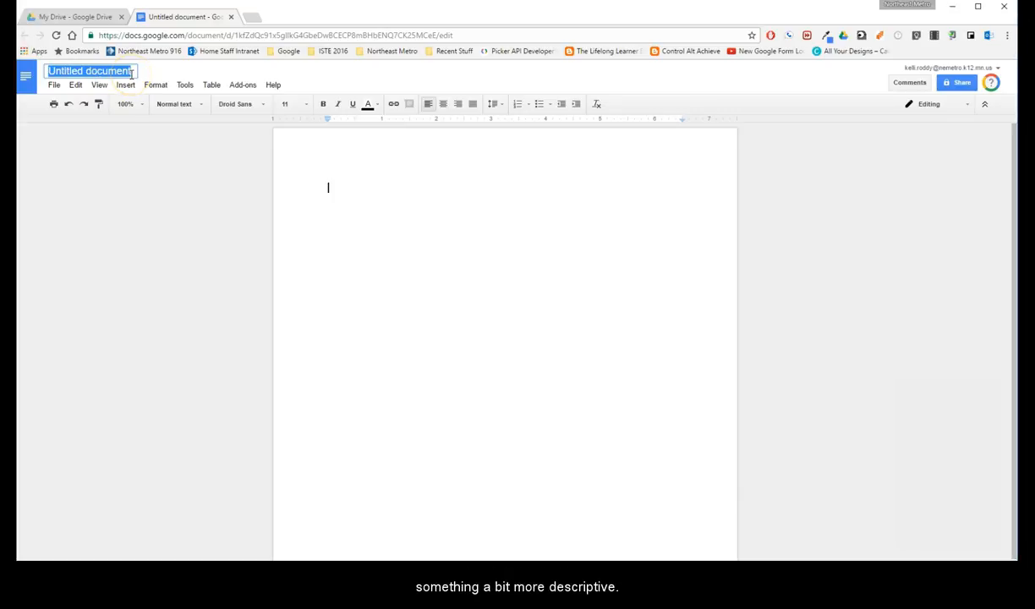
text(Trai)
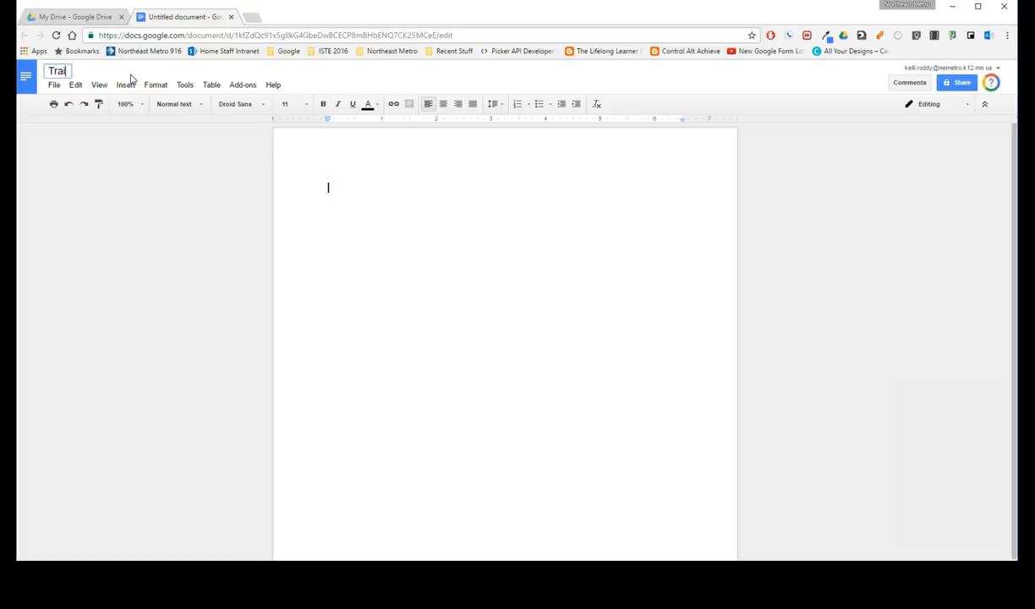
text(ning List)
click(342, 203)
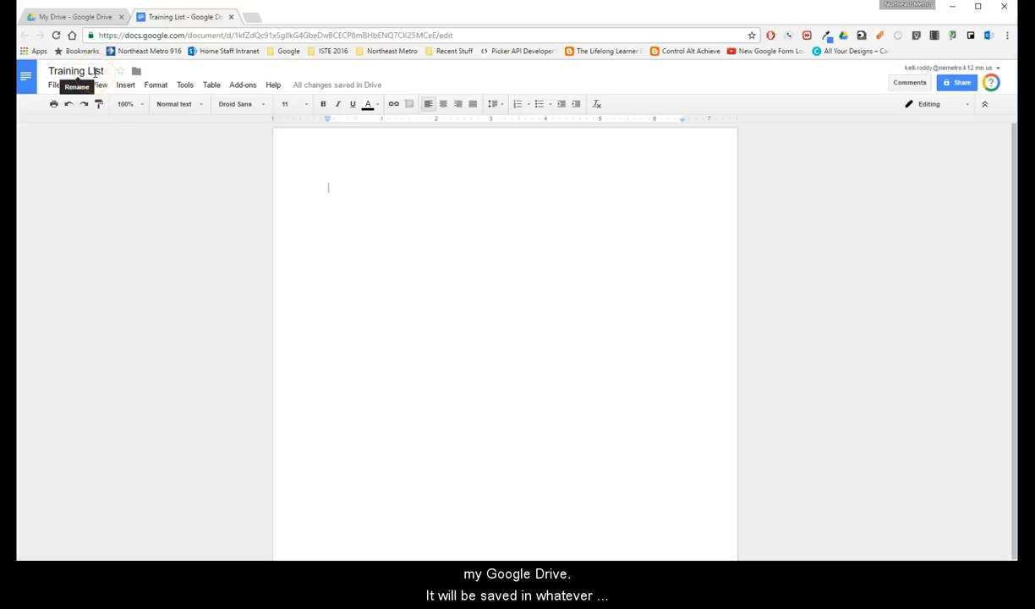
Return to My Drive and reopen the Training List document from the file list
click(83, 19)
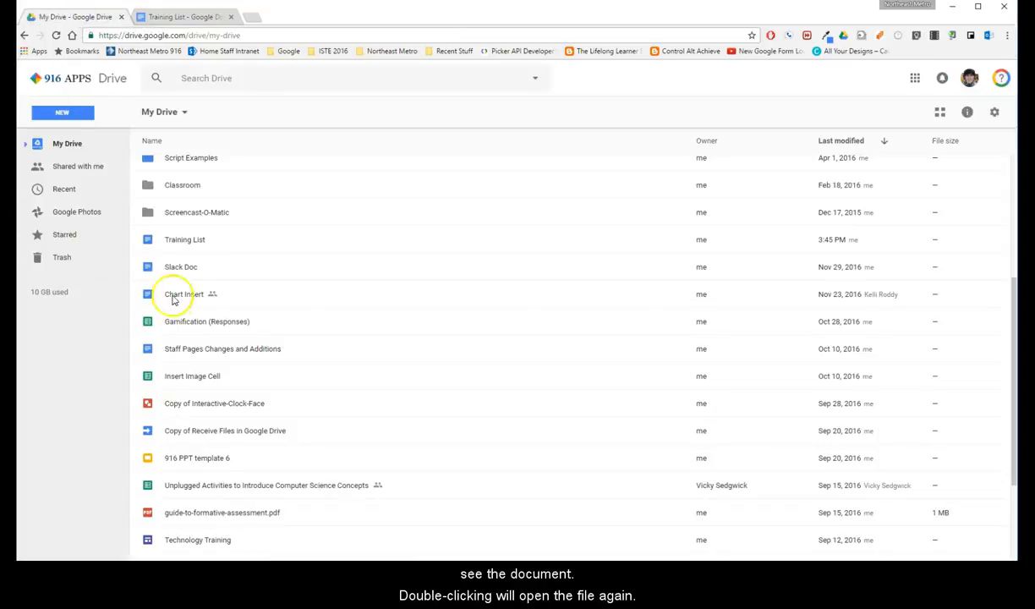
double_click(188, 242)
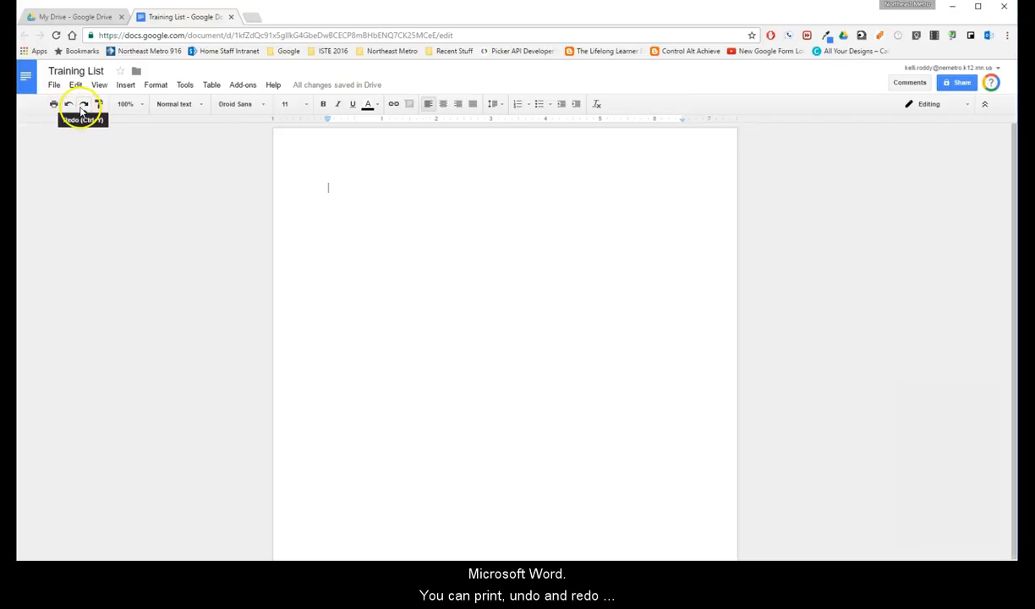
click(264, 104)
click(264, 104)
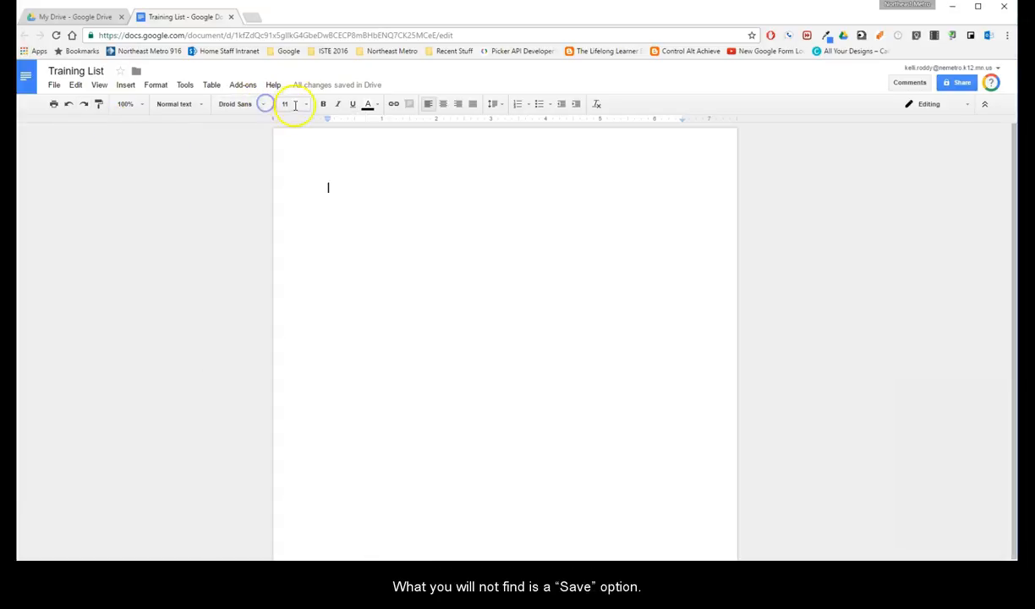
click(305, 104)
click(306, 104)
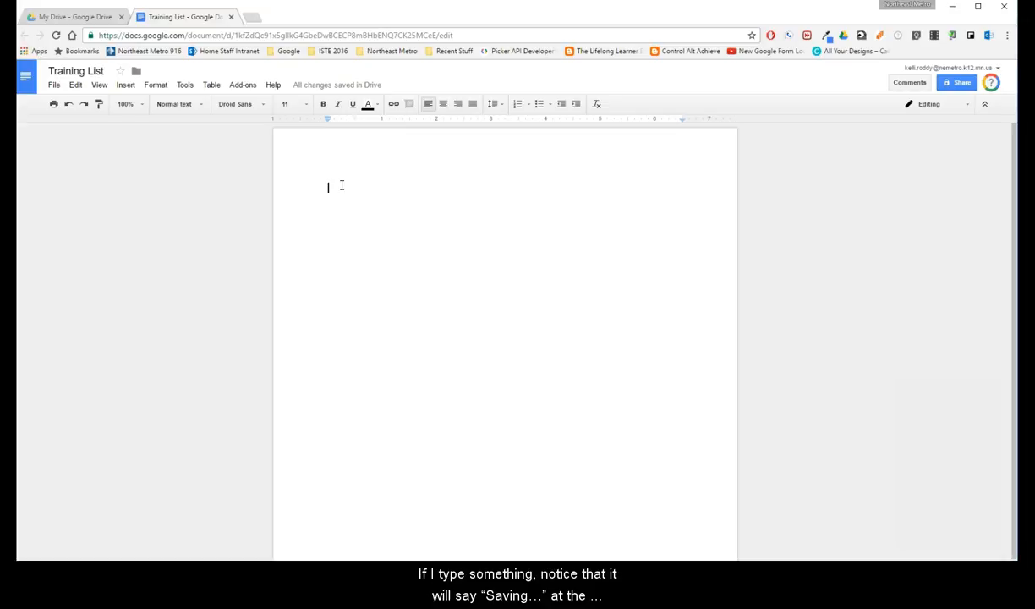
Enter the text "List of trainin" on the first line of the Training List document
click(342, 185)
text(List of trainin)
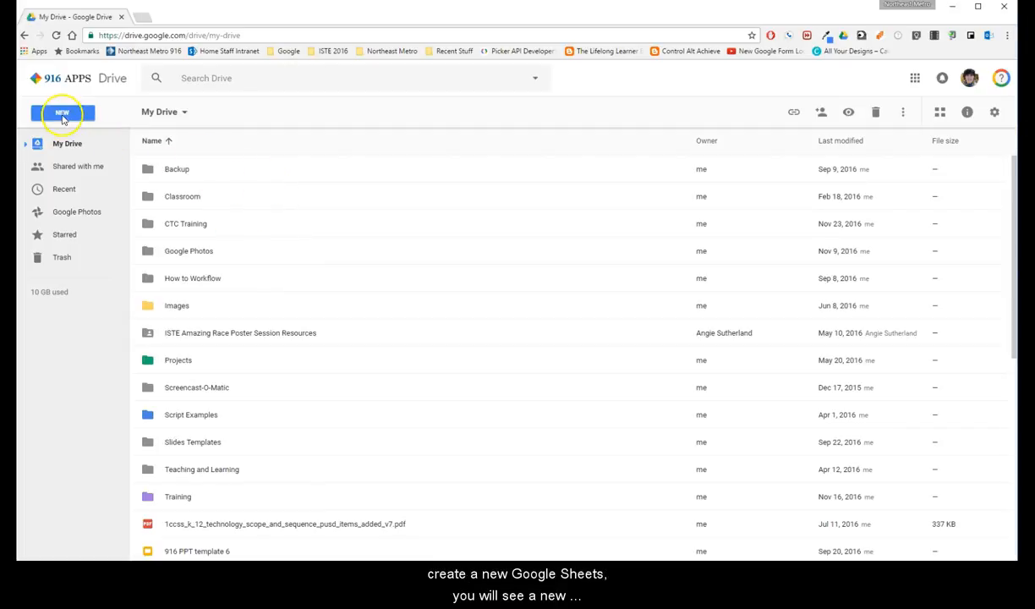
Create a new Google Sheets spreadsheet from My Drive and name it "Training List"
click(63, 111)
click(96, 230)
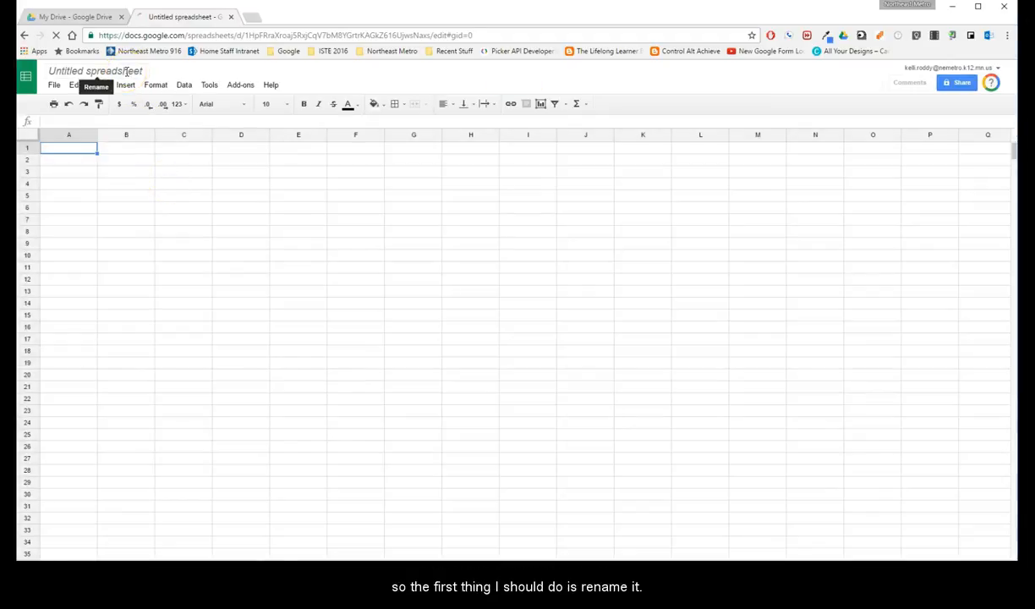
click(127, 71)
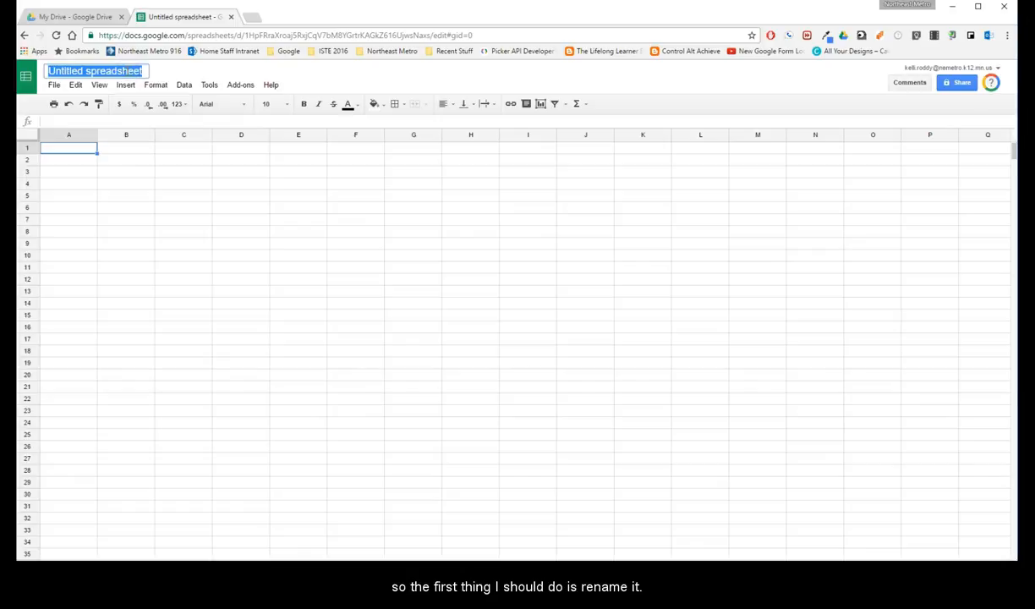
text(Training List)
Enter "Name" in cell A1 of the Training List spreadsheet
click(81, 160)
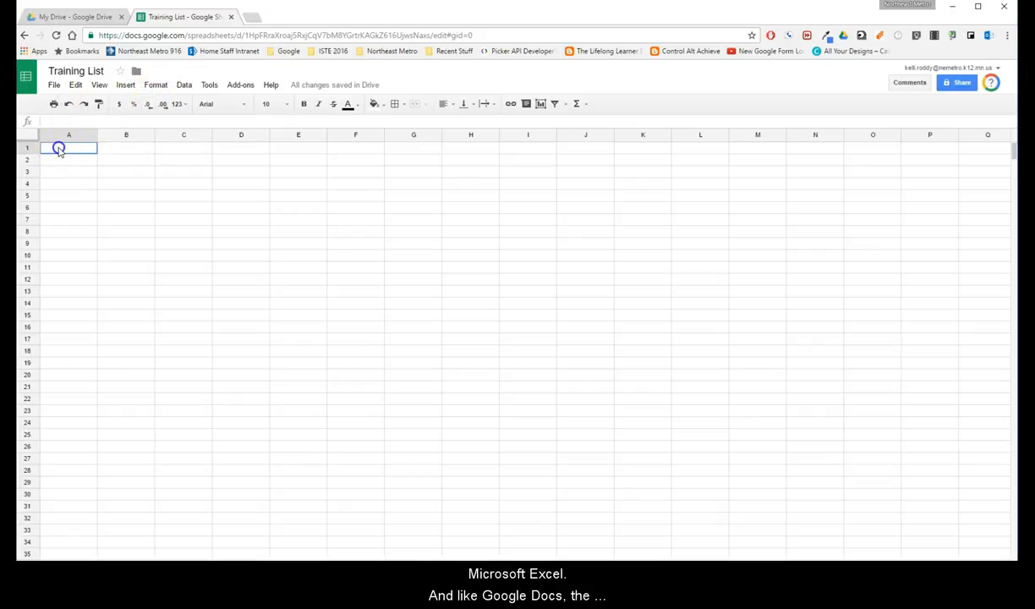
text(Name)
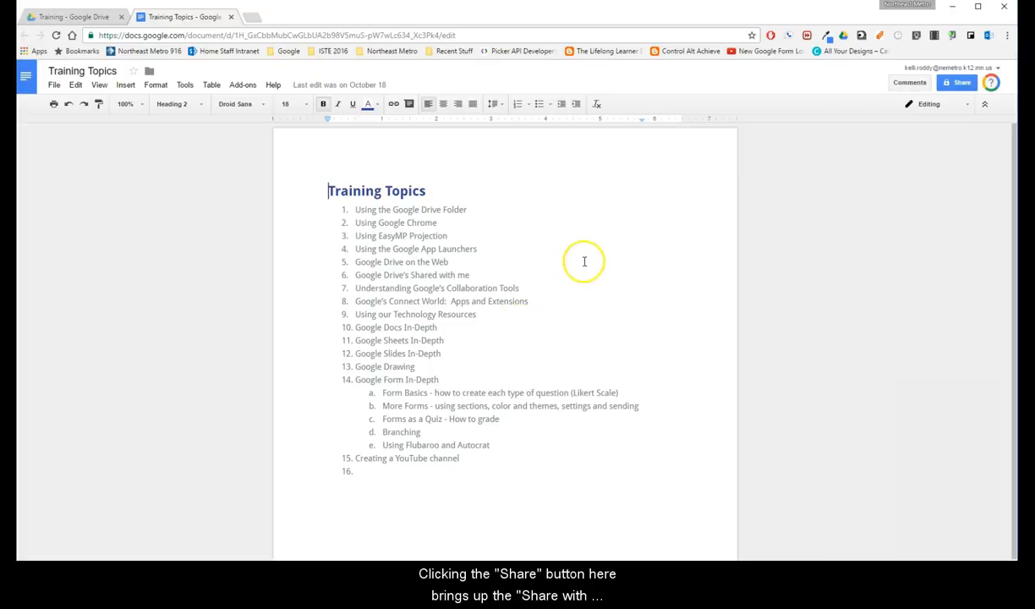
Share the Training Topics document with the demo account, granting "Can edit" rights and including the note "Here it is!"
click(952, 86)
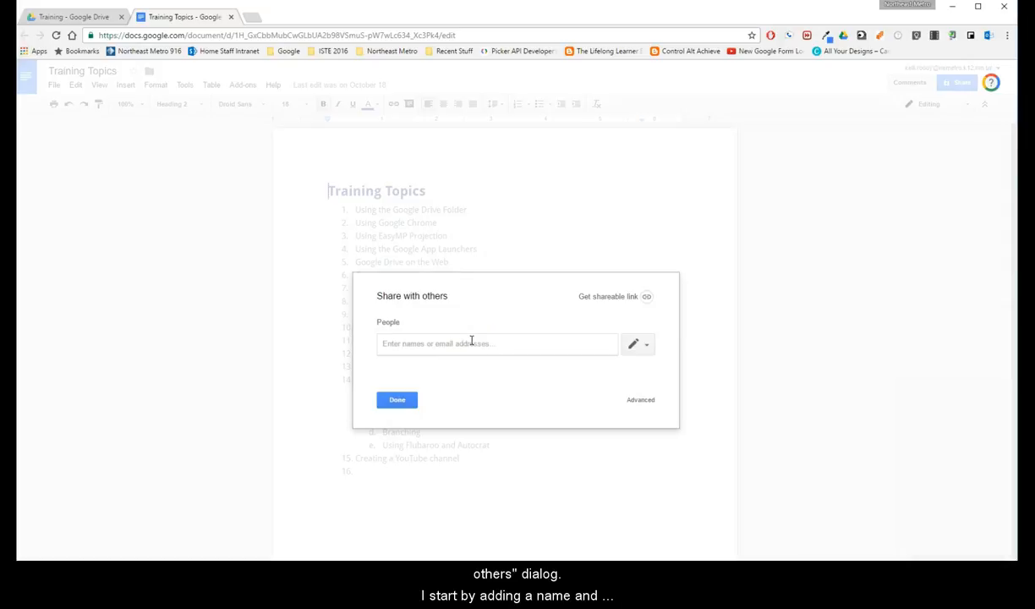
text(is)
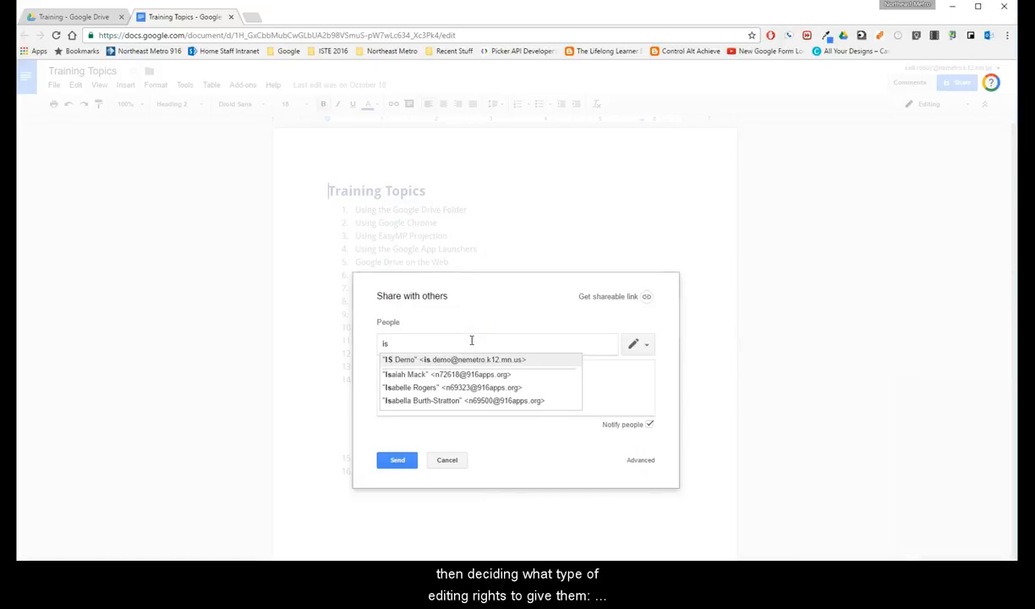
click(467, 359)
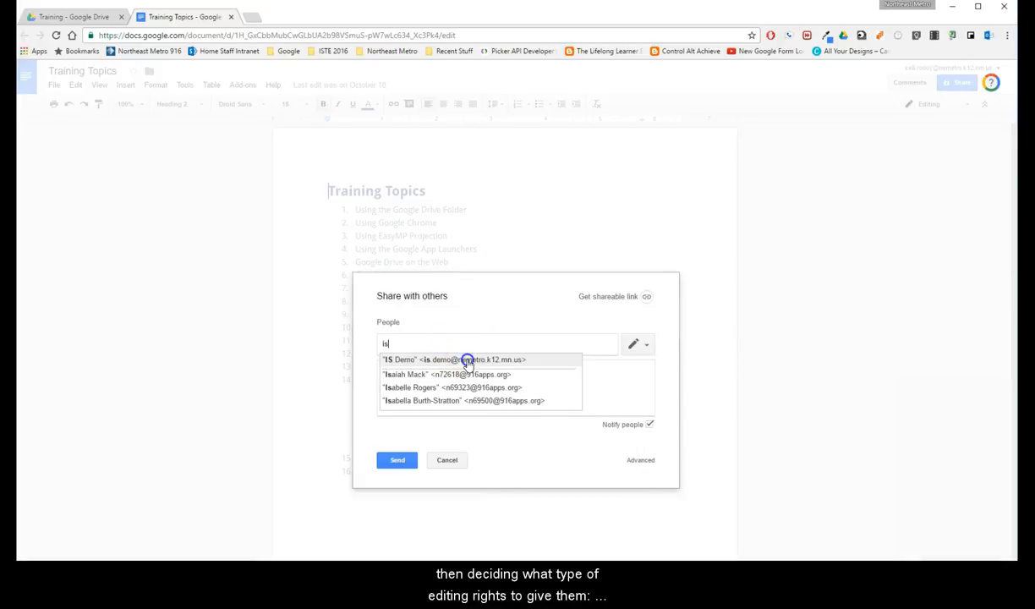
click(646, 345)
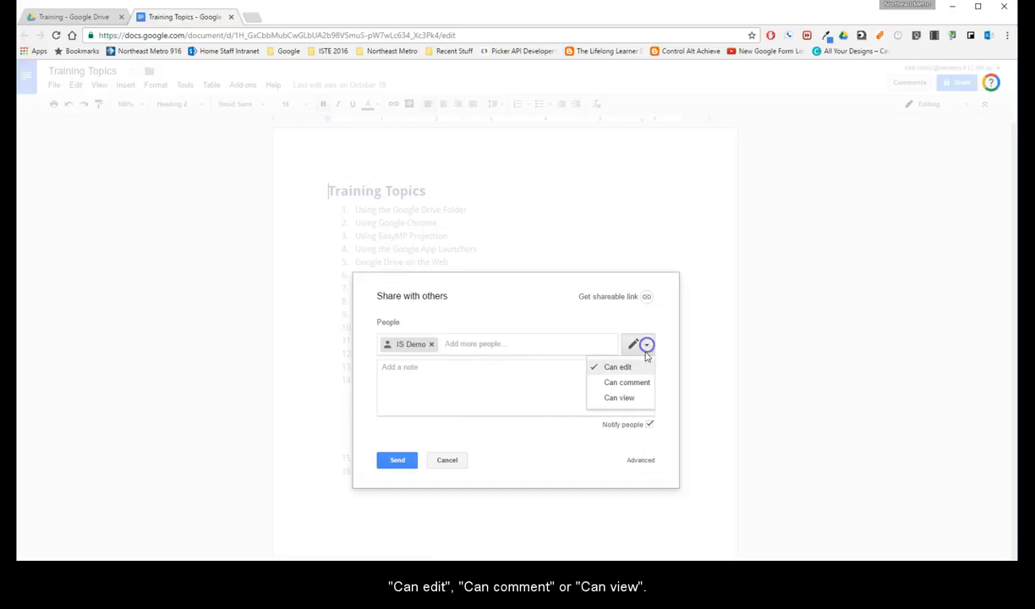
click(622, 369)
click(478, 376)
text(Here it is!)
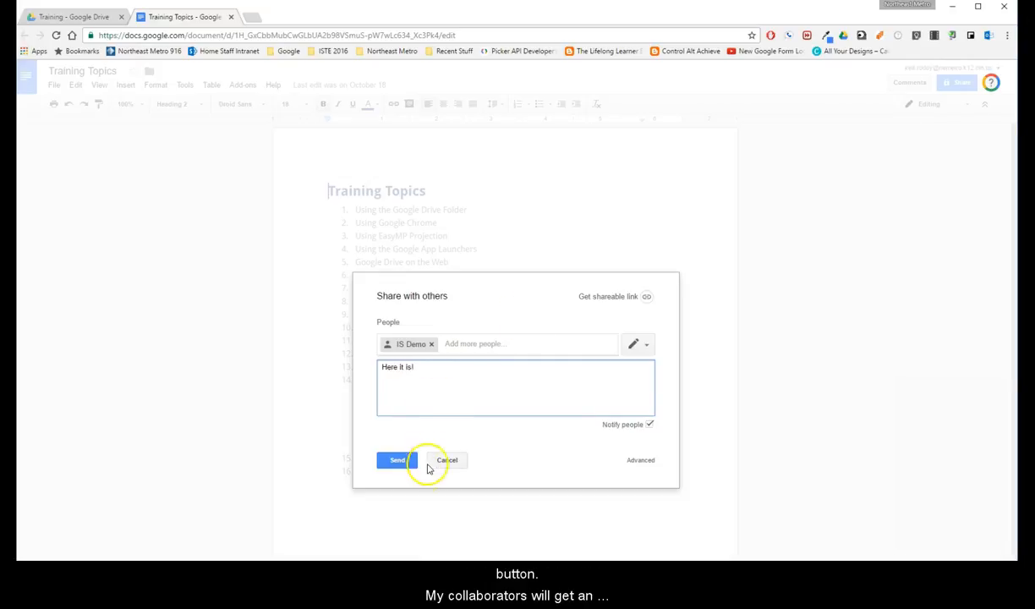
click(405, 462)
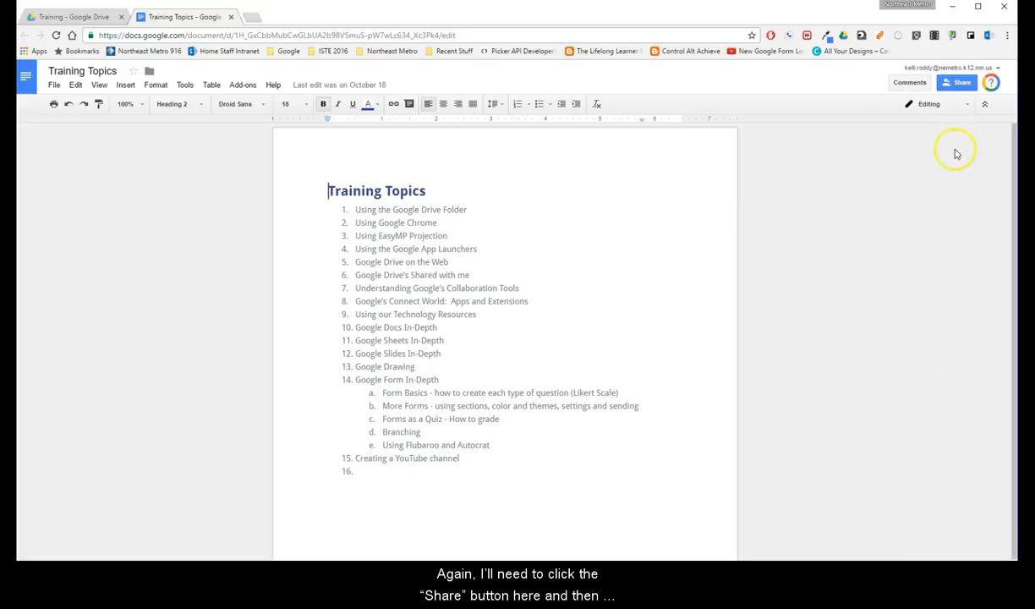
Turn on link sharing for Training Topics with "can view" access for anyone at Northeast Metro 916, and copy the link
click(951, 85)
click(609, 298)
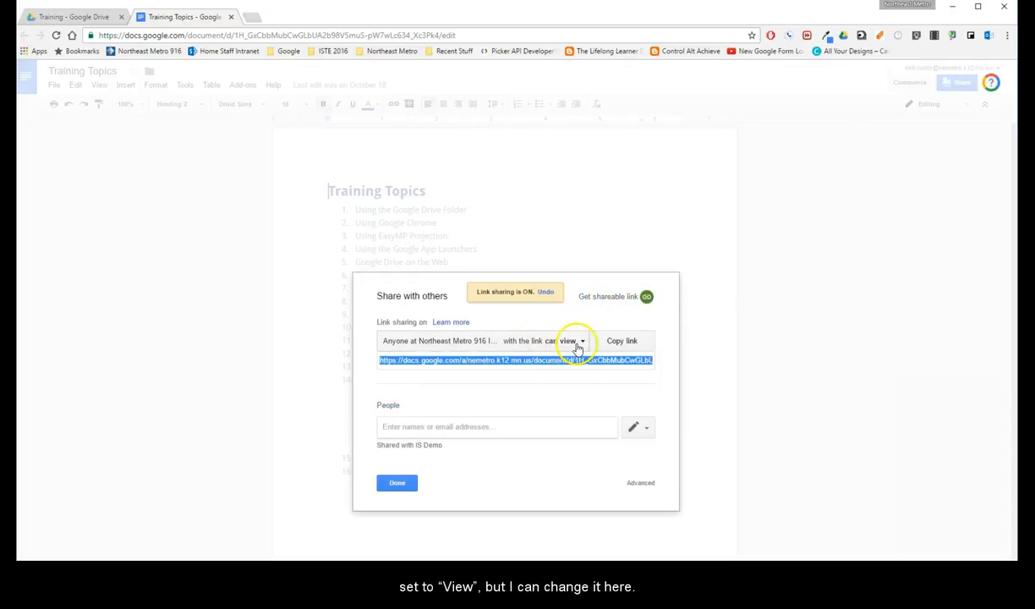
click(581, 342)
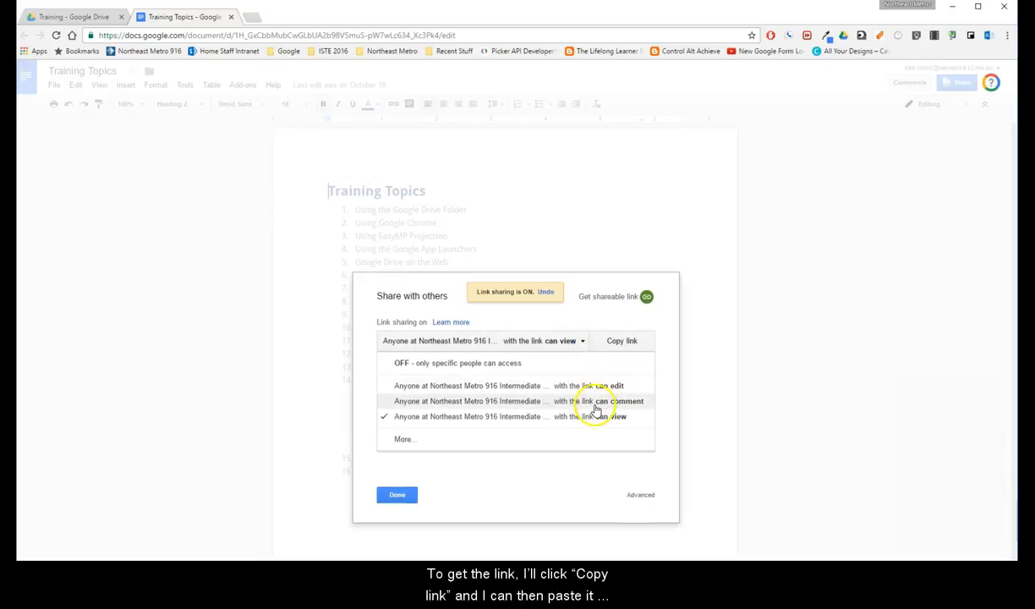
click(595, 416)
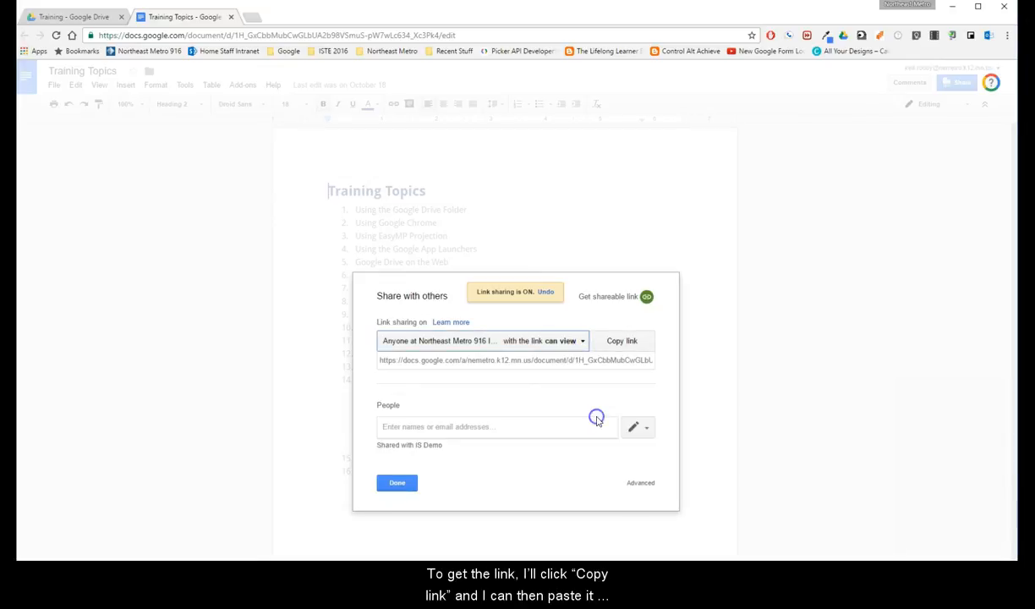
click(621, 341)
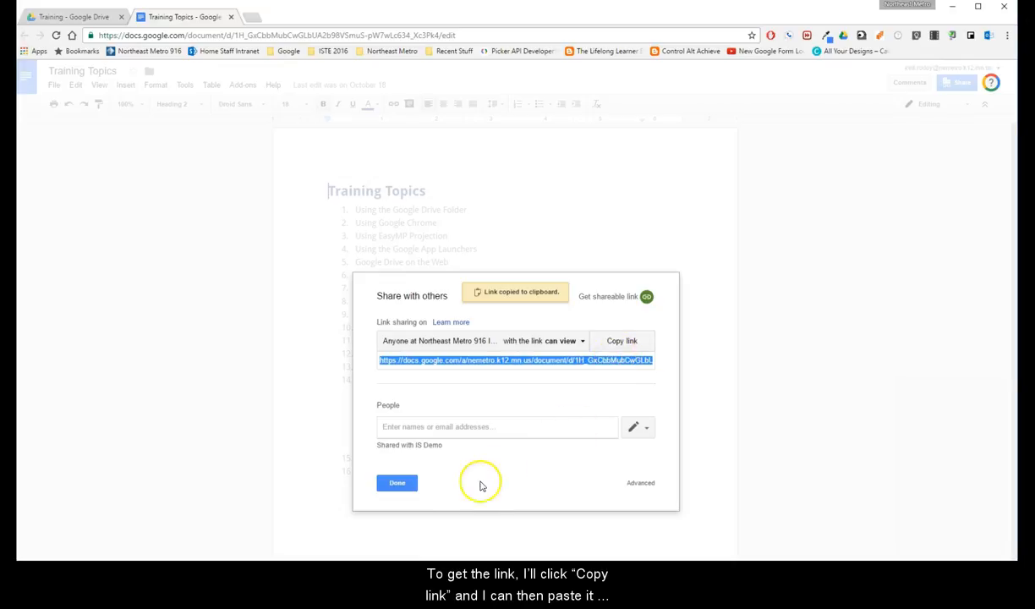
click(395, 483)
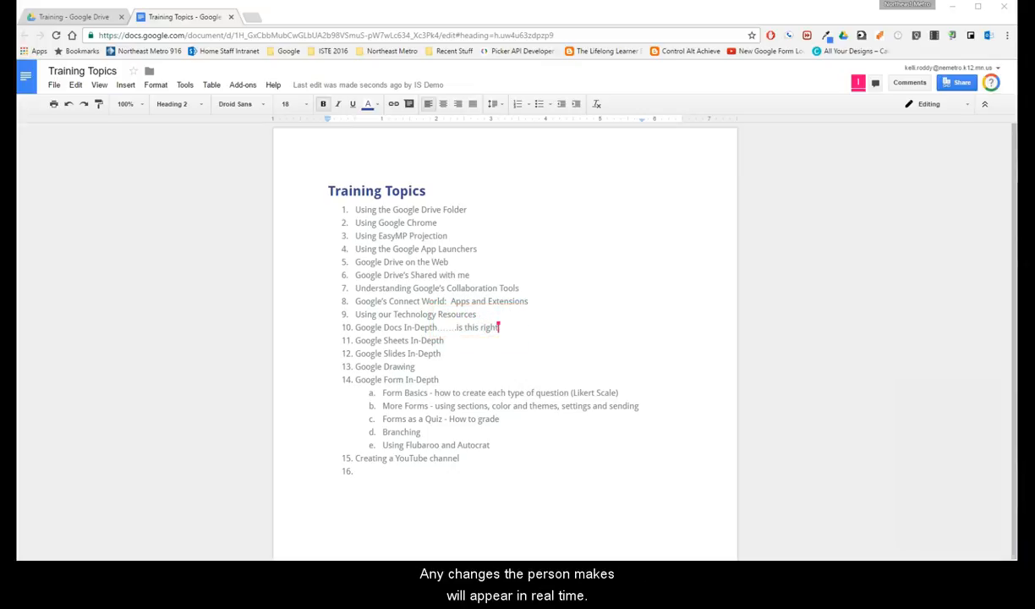
Open the chat with the collaborators of the Training Topics document
mouse_move(501, 329)
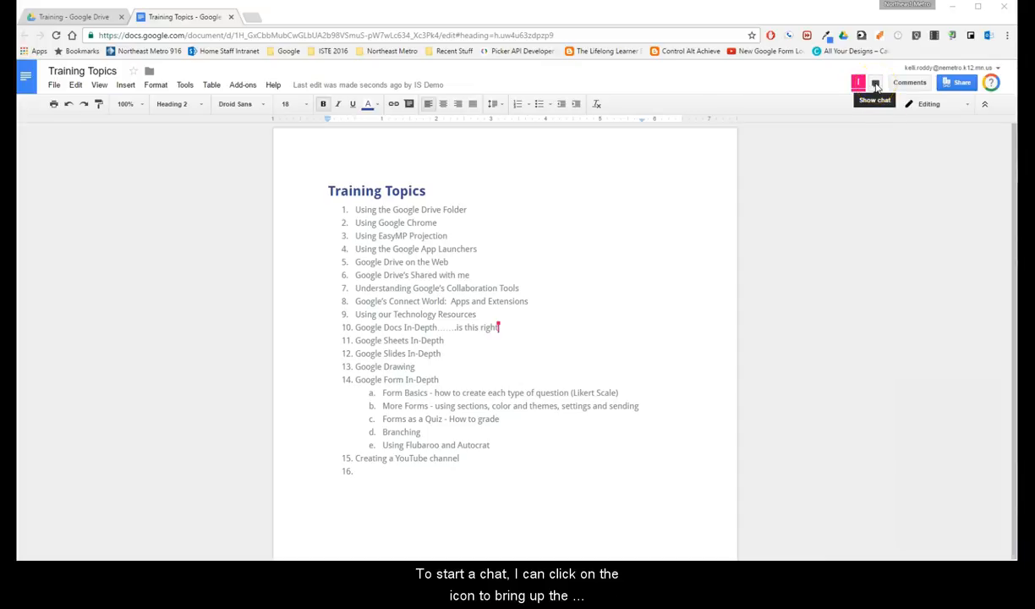
click(876, 84)
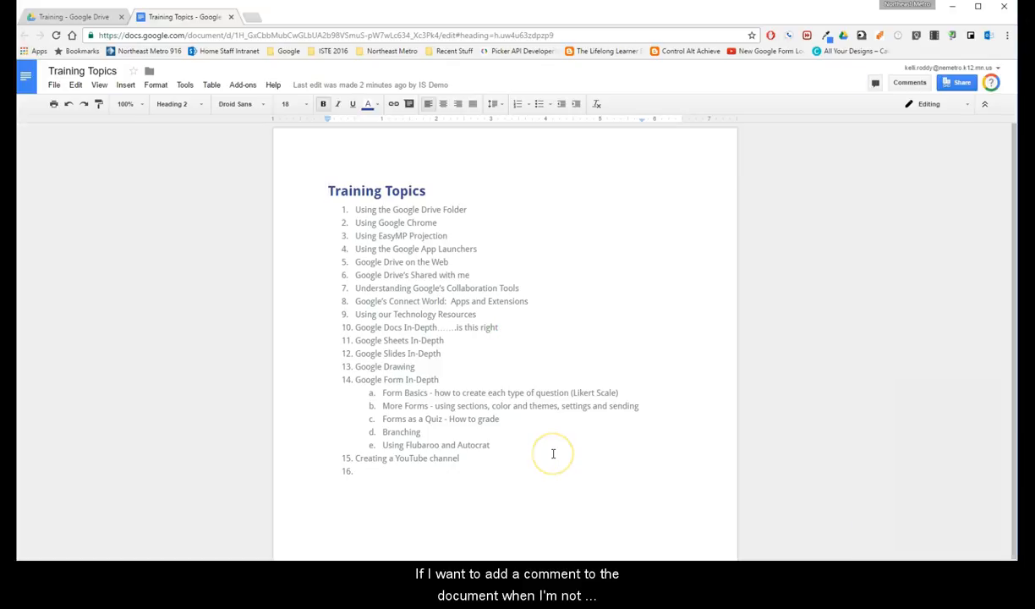
Comment on the "is this right" text in item 10, mentioning the demo account and asking "Why is this here?"
click(550, 438)
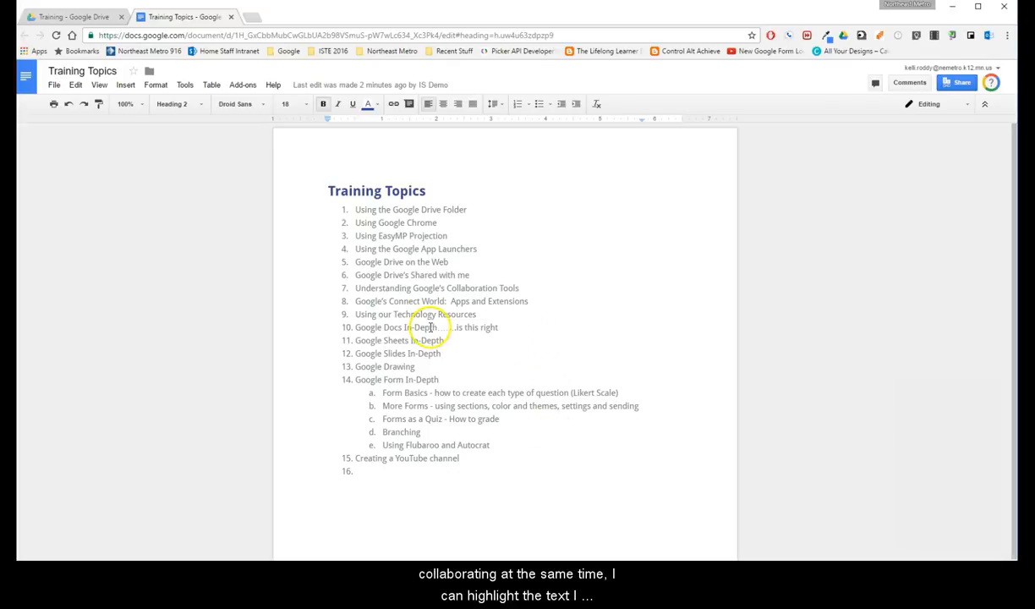
drag(440, 325, 499, 326)
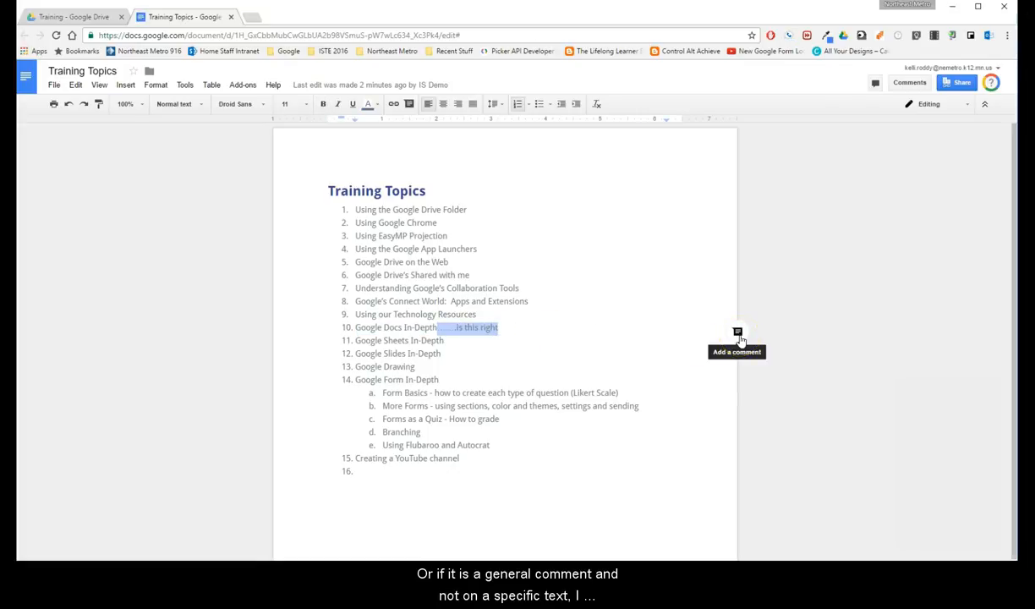
click(580, 320)
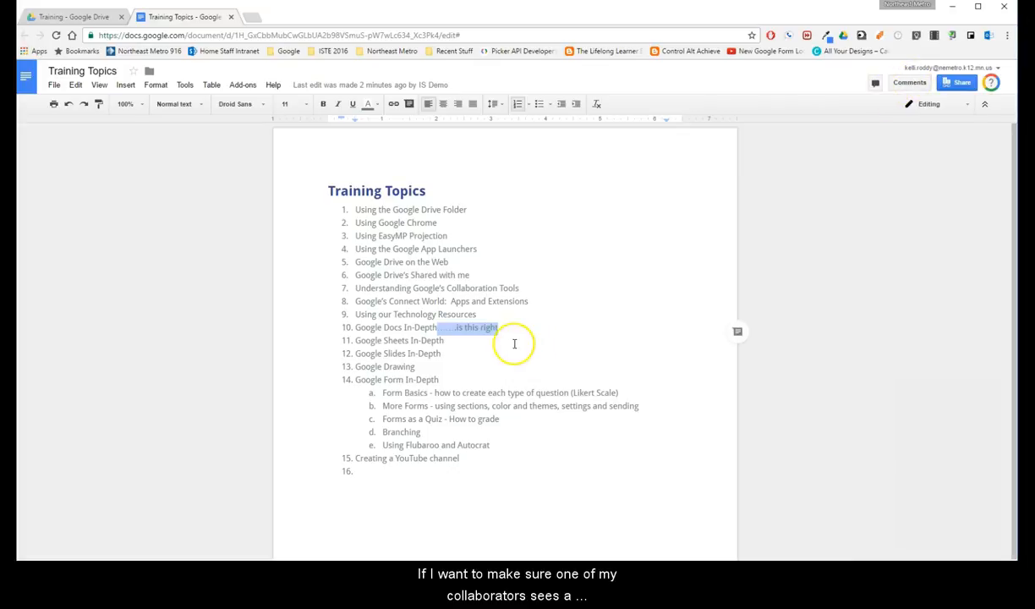
click(738, 332)
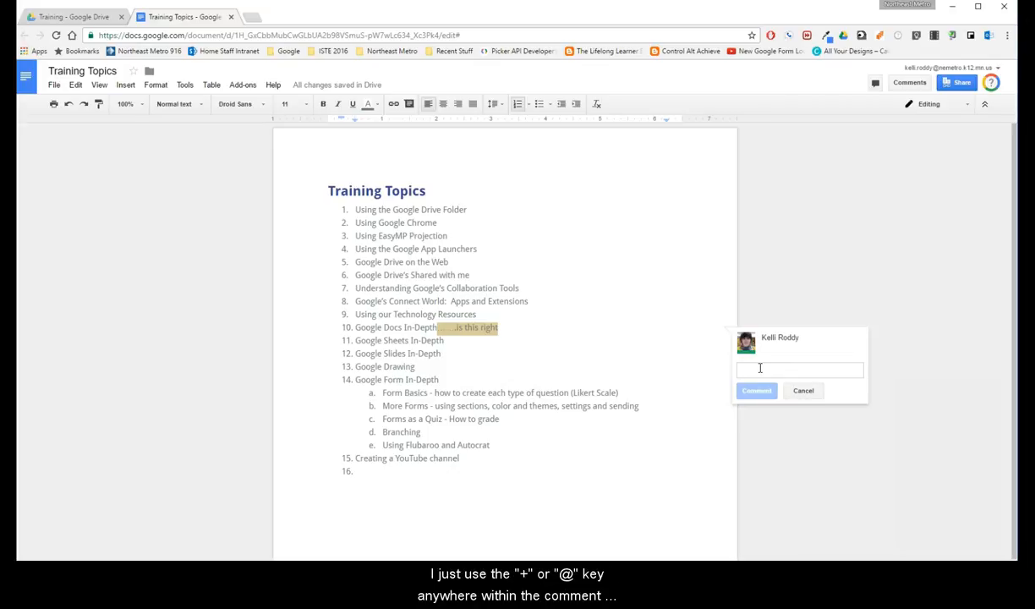
text(+)
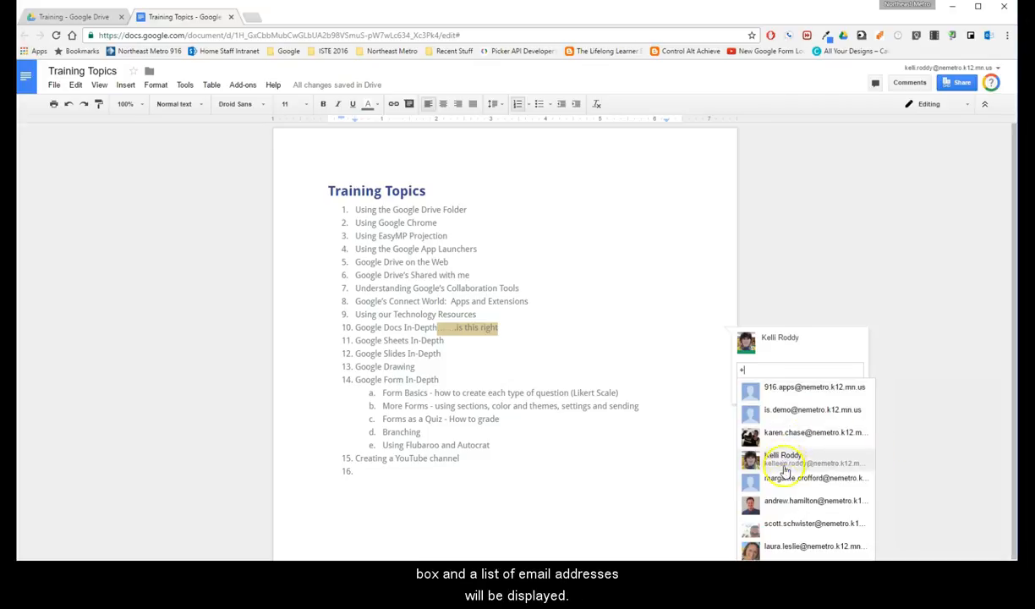
click(795, 418)
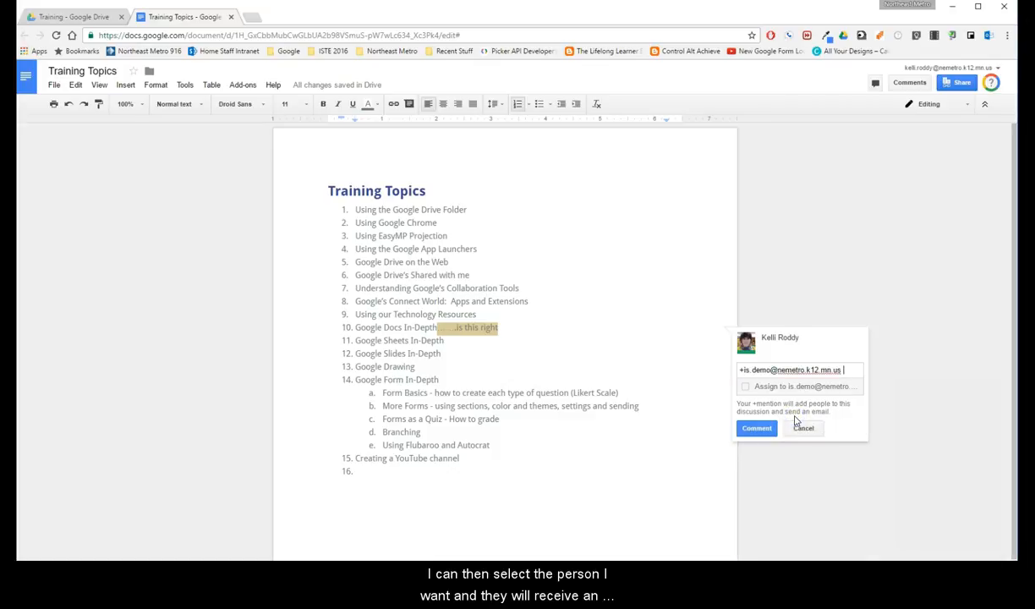
text(Why is this here?)
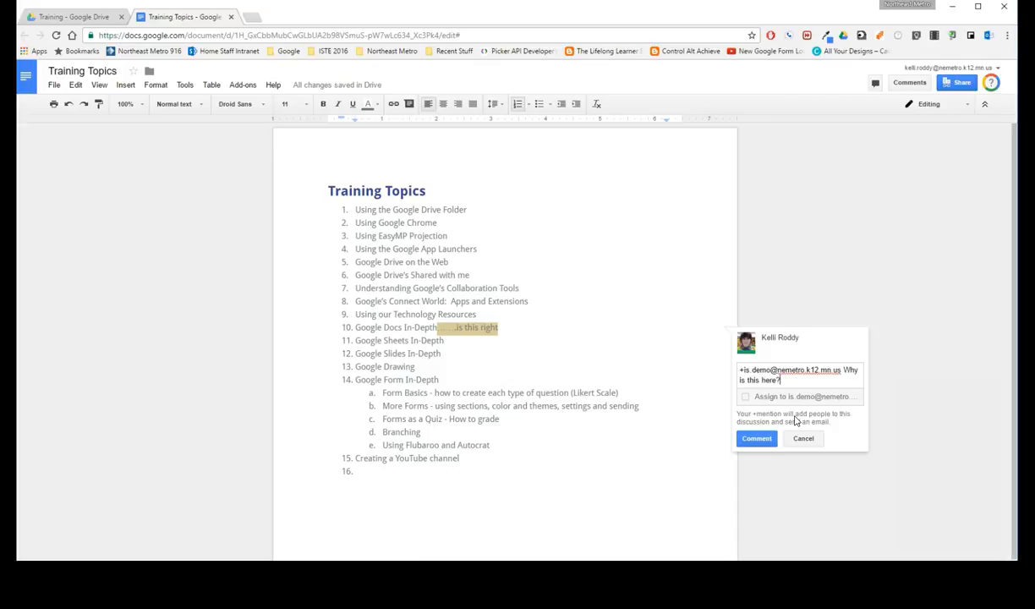
click(761, 438)
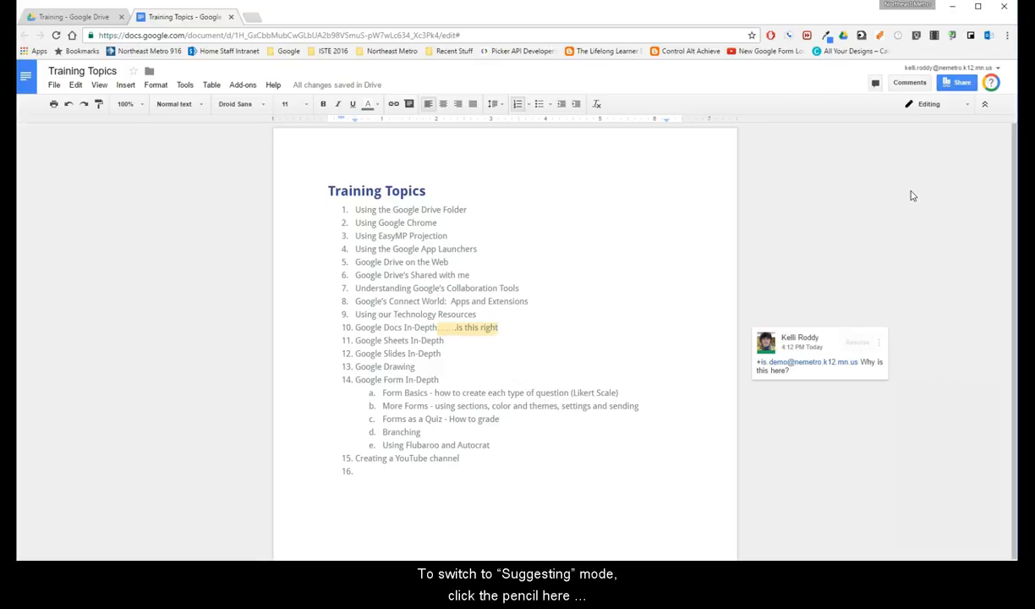
Switch to Suggesting mode and suggest replacing "Topics" with "List" in the document heading
click(913, 106)
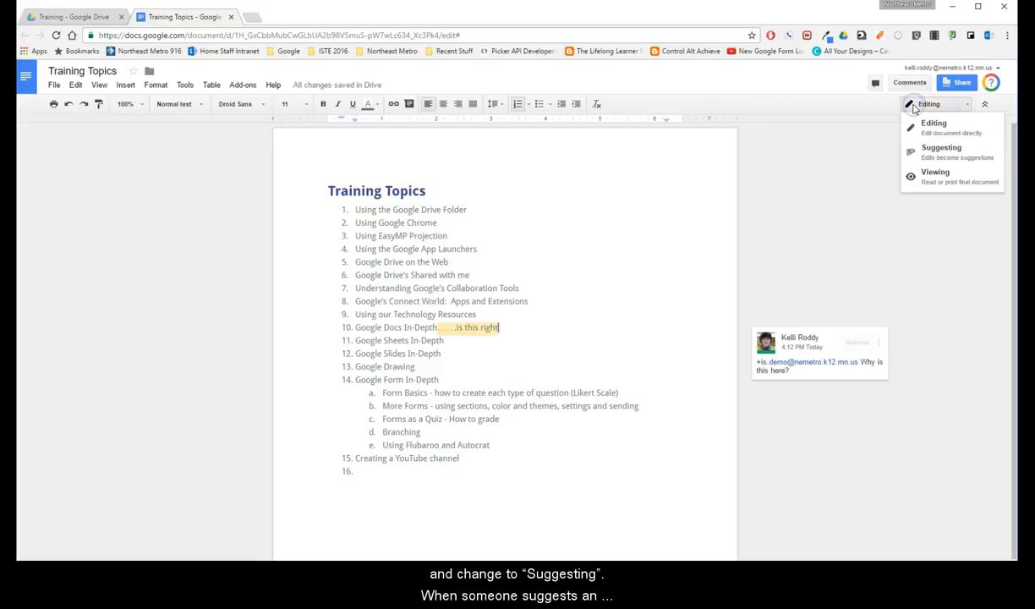
click(929, 152)
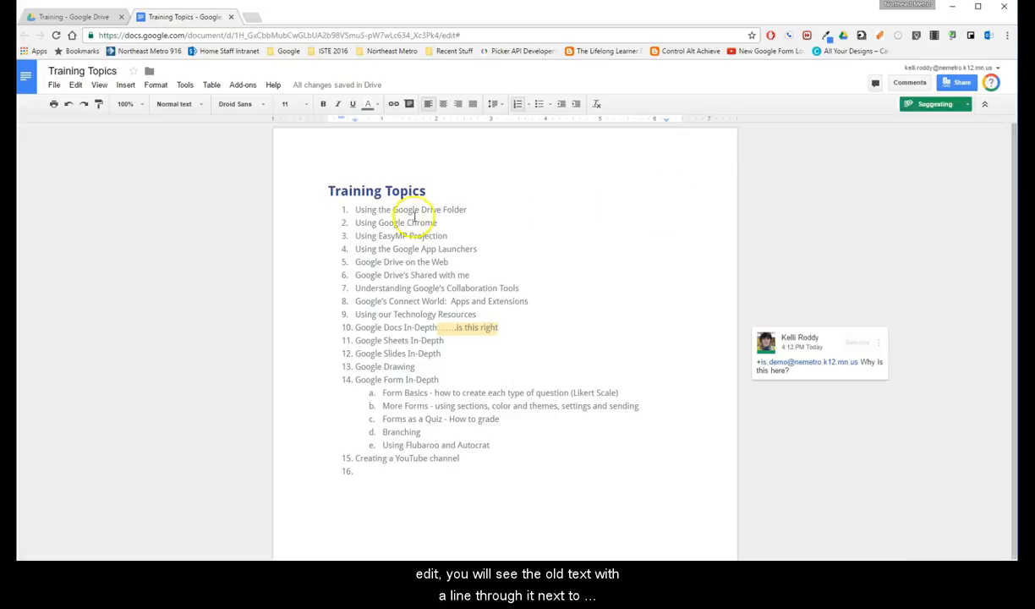
drag(385, 191, 426, 192)
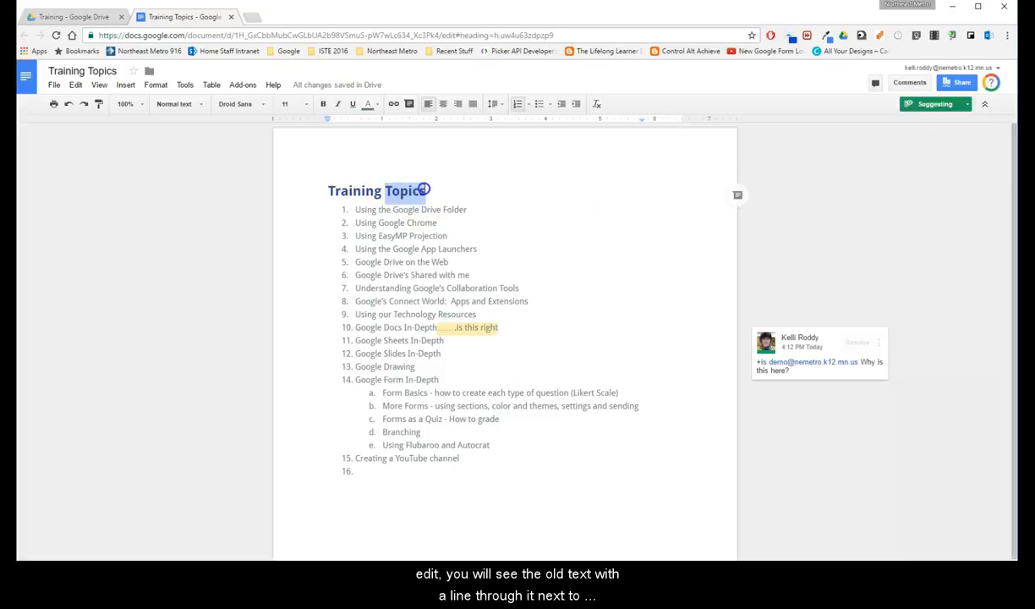
text(List)
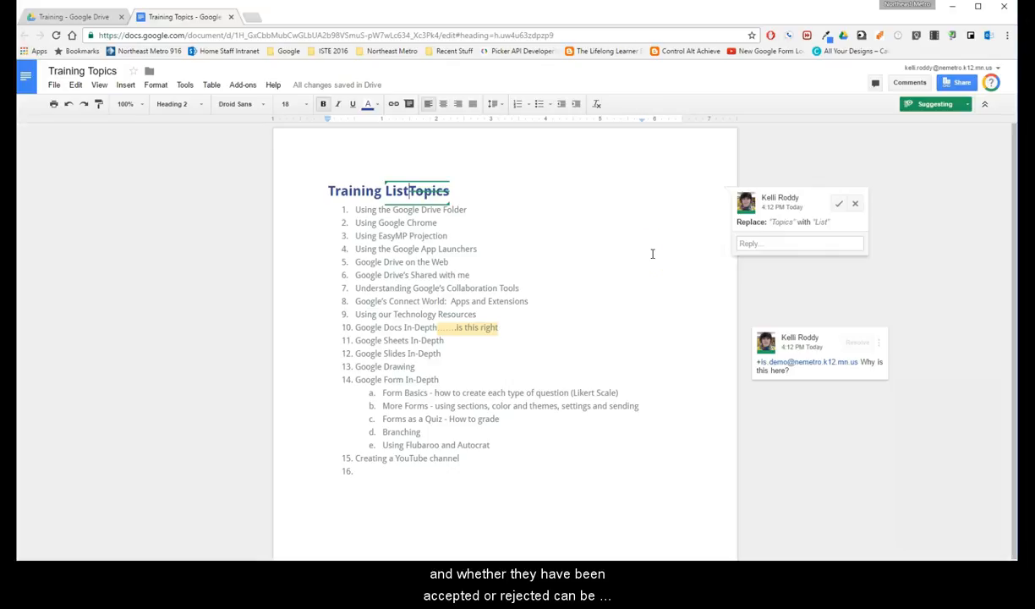
Accept the suggested heading change and open the document's list of comments
click(838, 203)
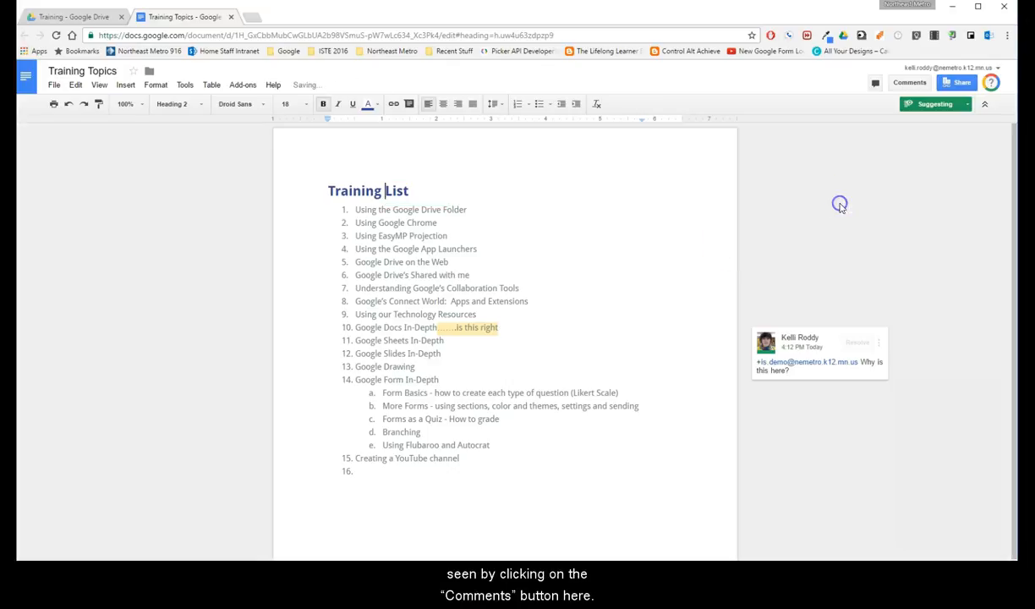
click(910, 84)
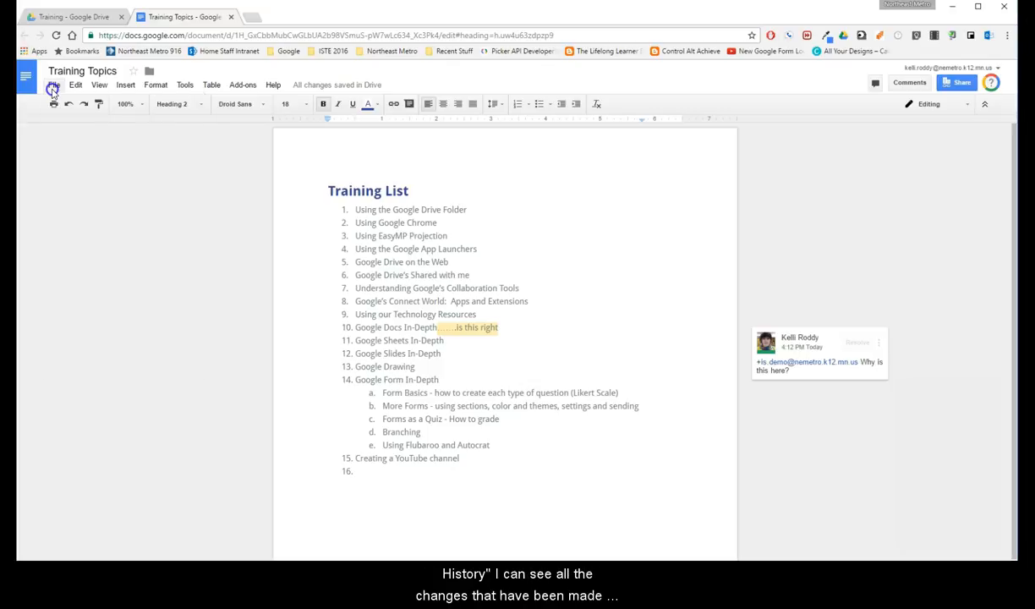
Open the revision history and compare the September 22, 12:10 PM, October 18, 11:10 AM and September 14, 1:22 PM revisions
click(53, 85)
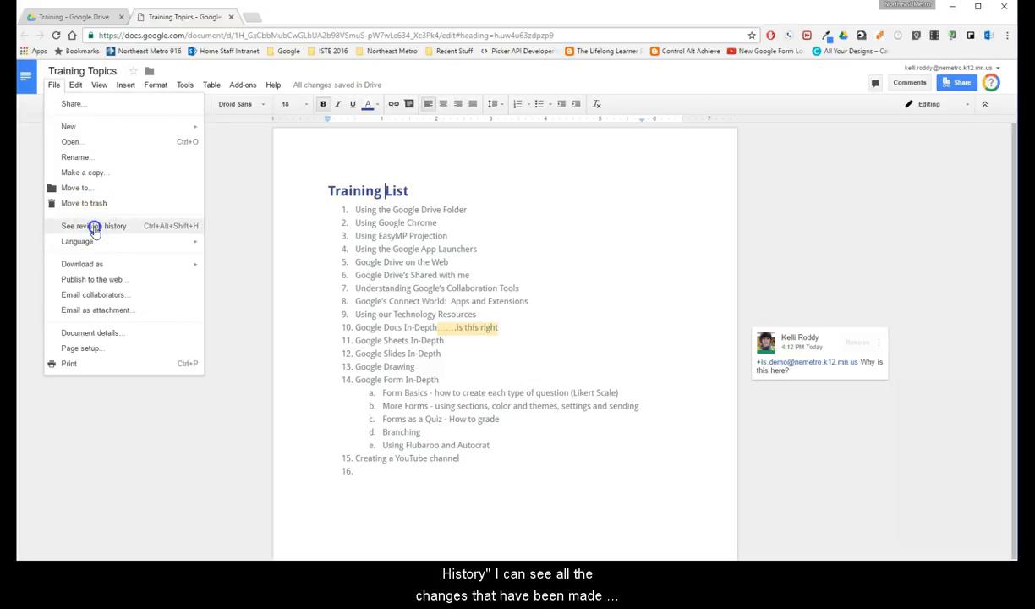
click(93, 226)
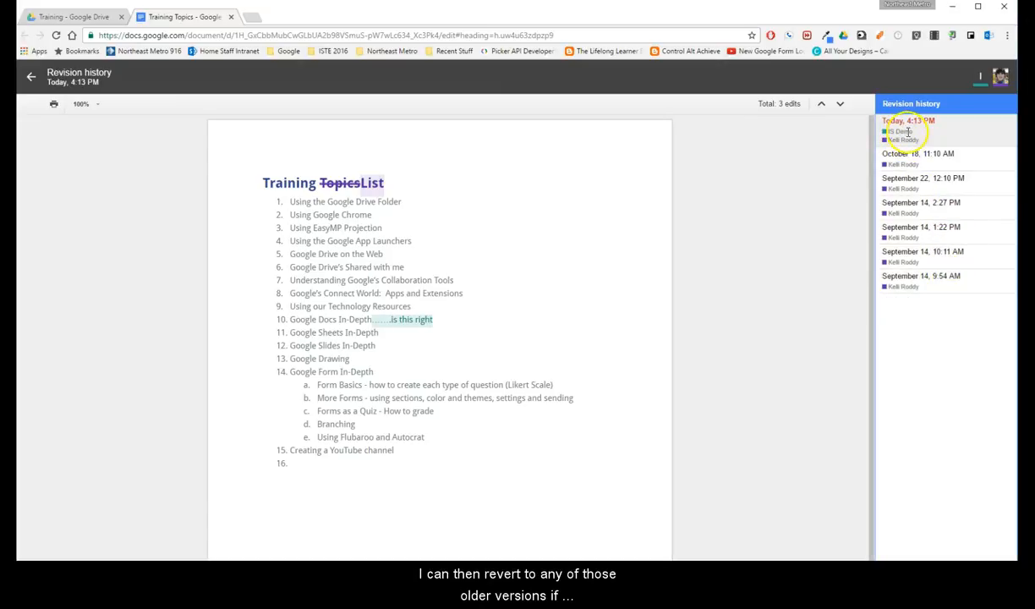
click(925, 190)
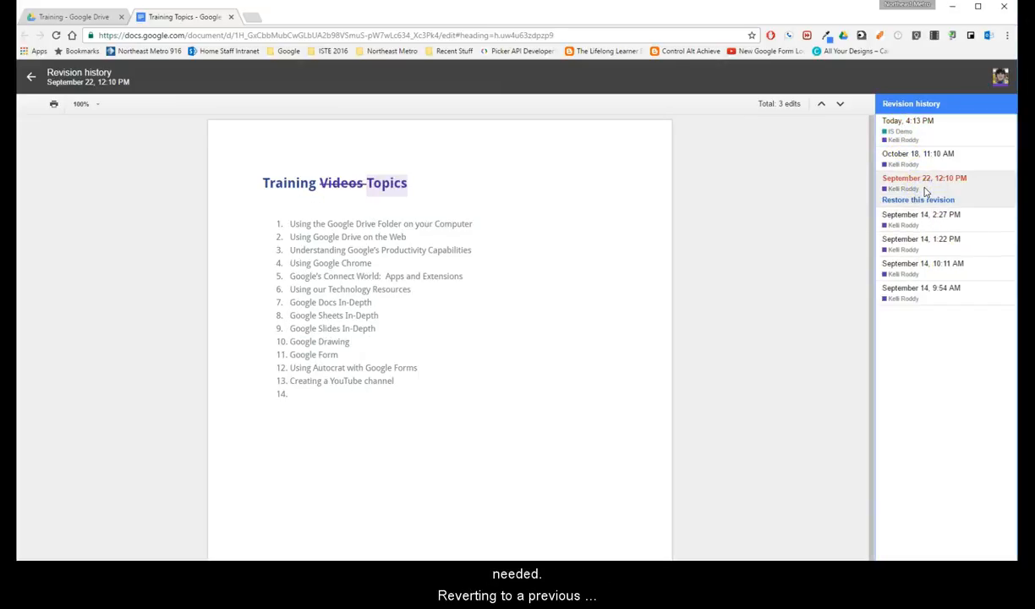
click(925, 158)
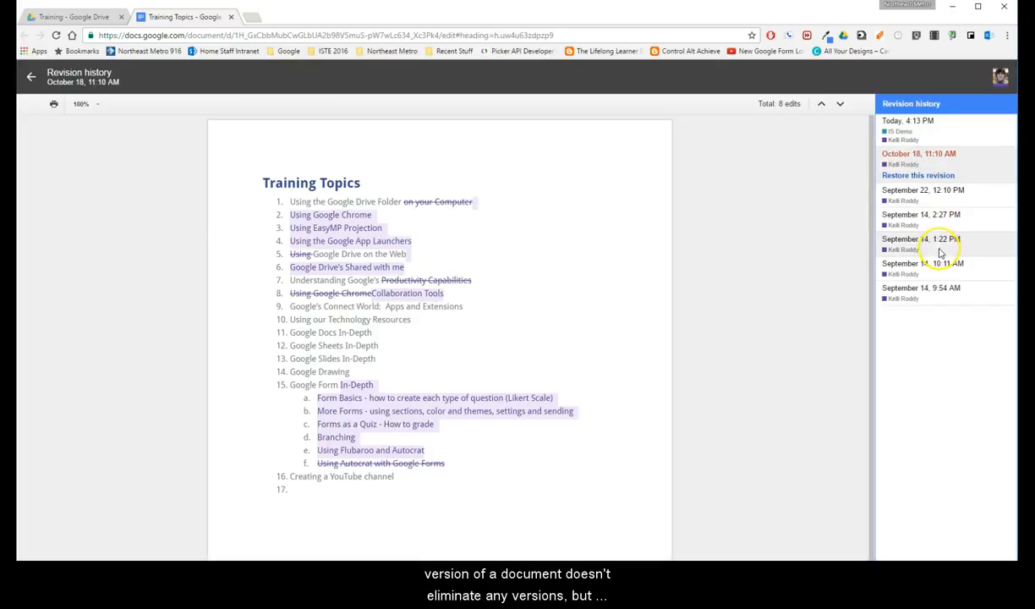
click(926, 239)
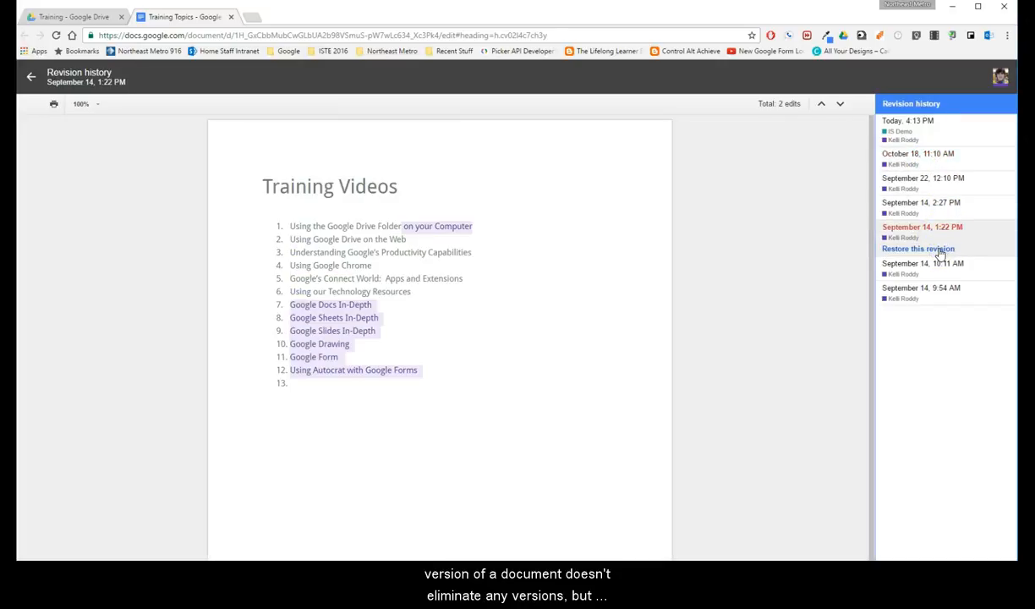
click(921, 188)
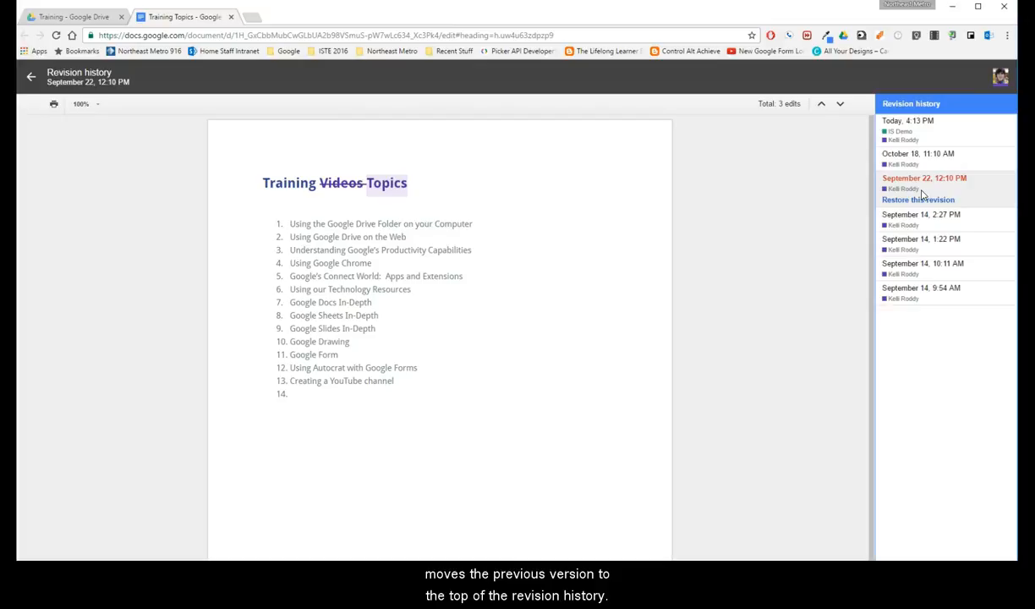
click(920, 202)
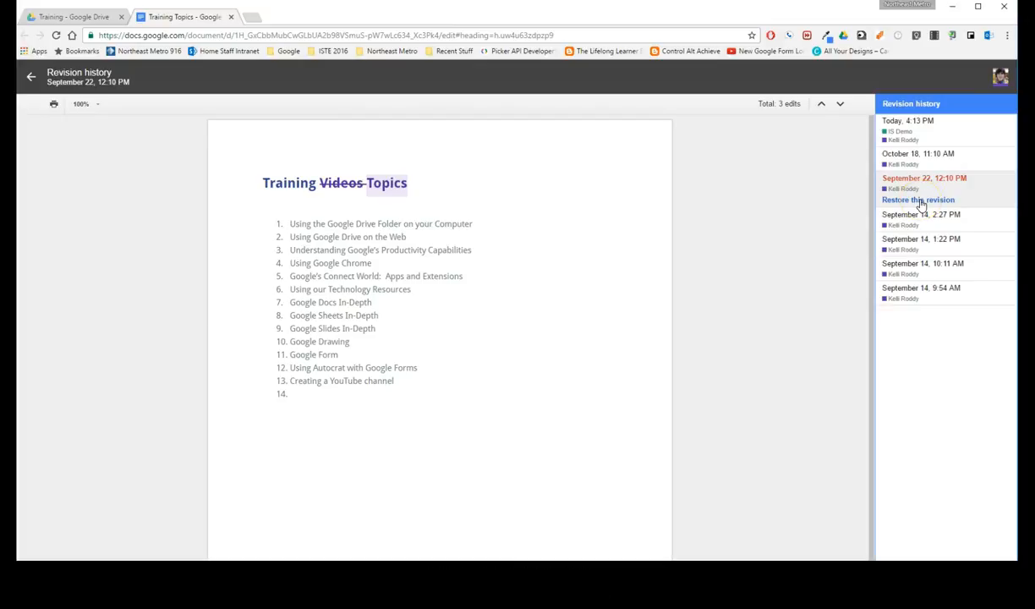
click(870, 194)
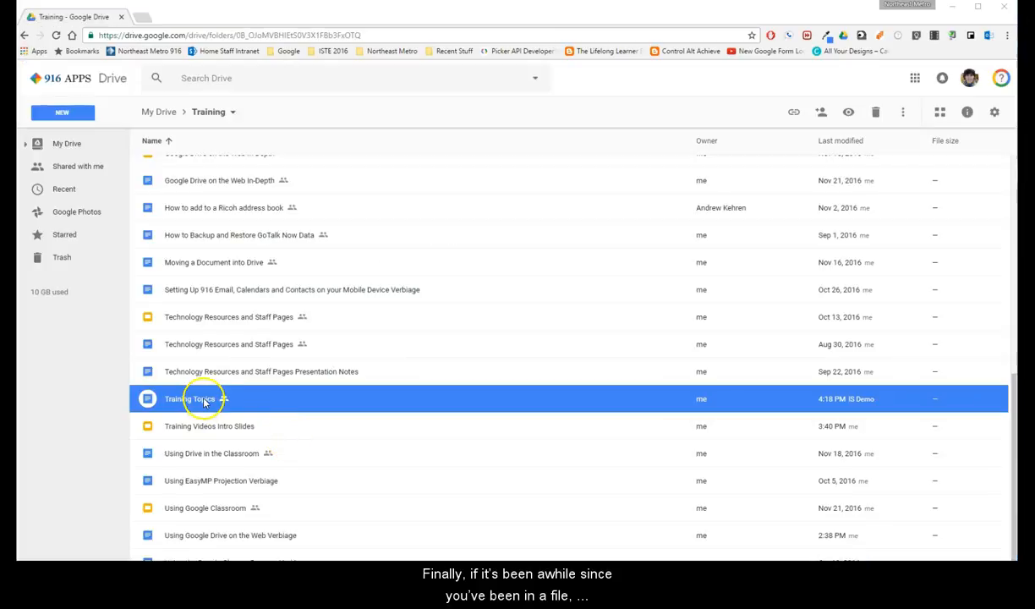
Open Training Topics from the Training folder in Drive and review the new changes made since the last visit
double_click(203, 403)
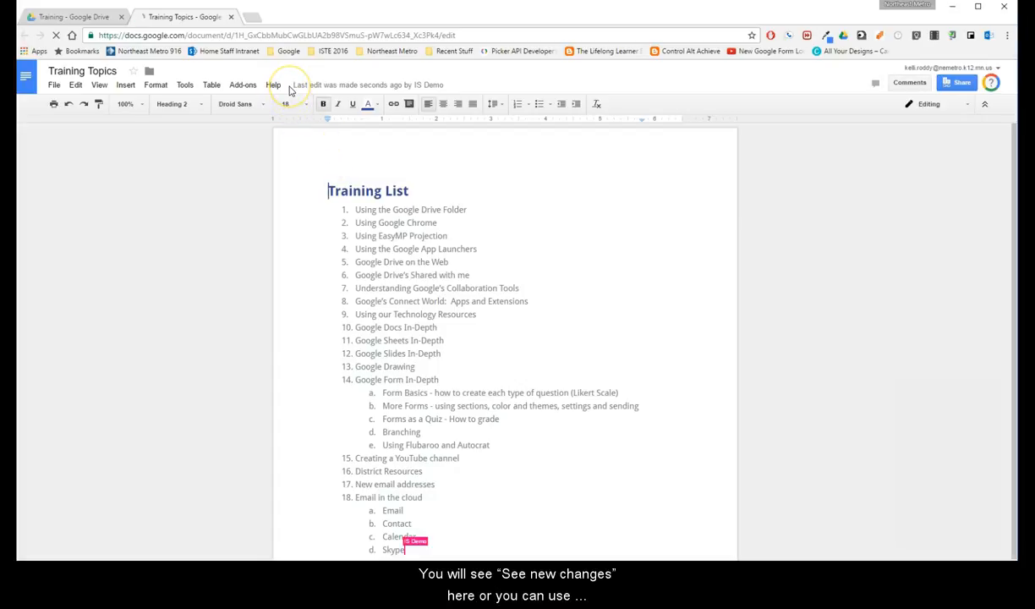
click(318, 88)
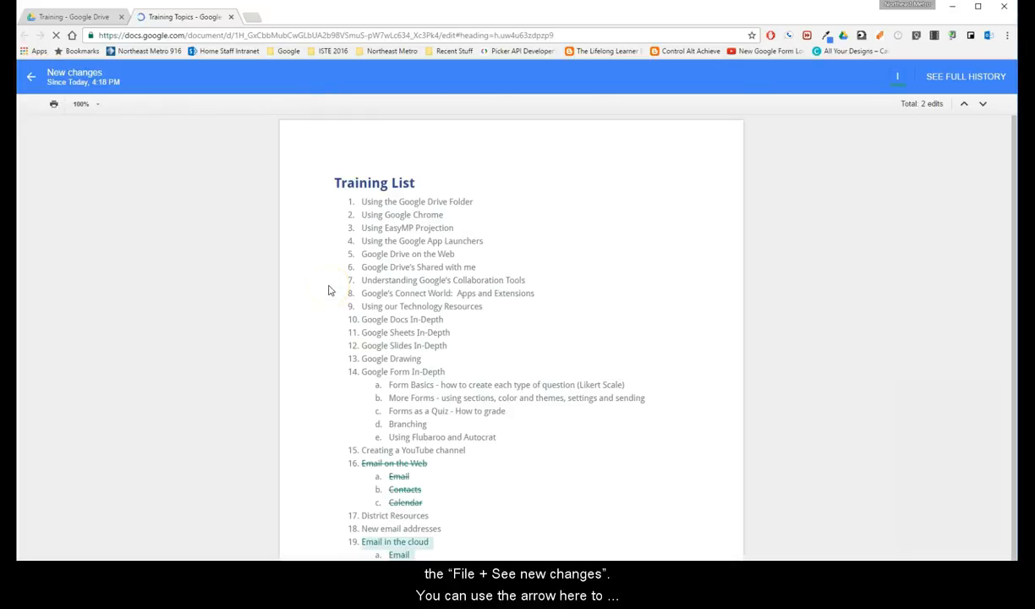
scroll(442, 463, down, 1)
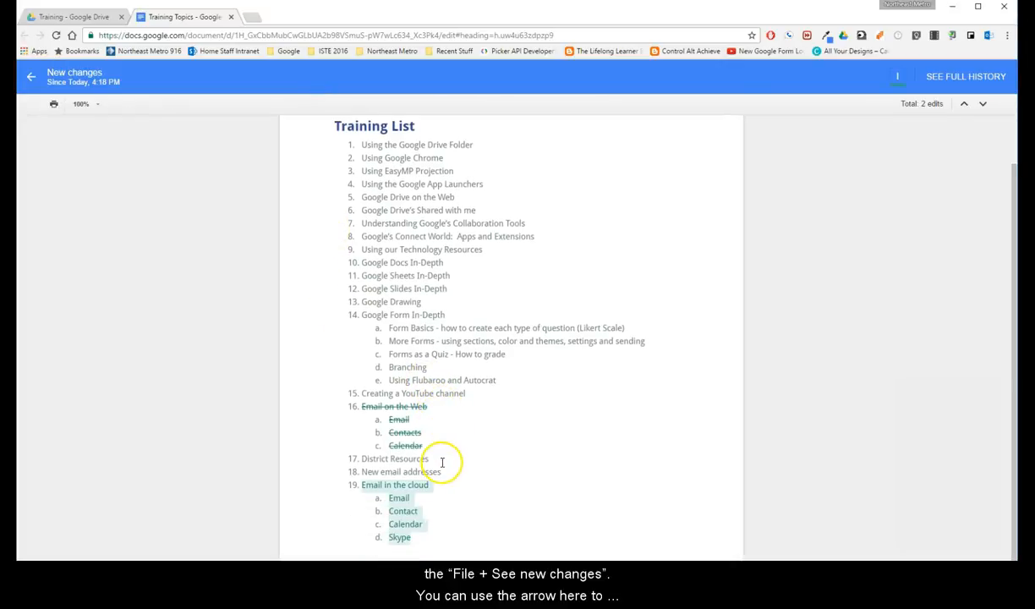
scroll(461, 472, down, 1)
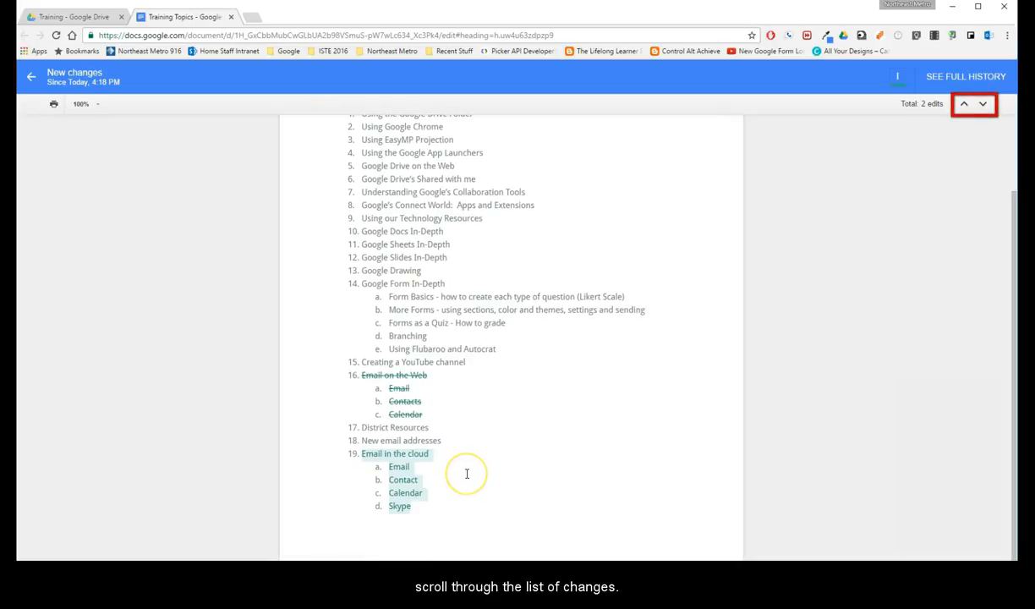